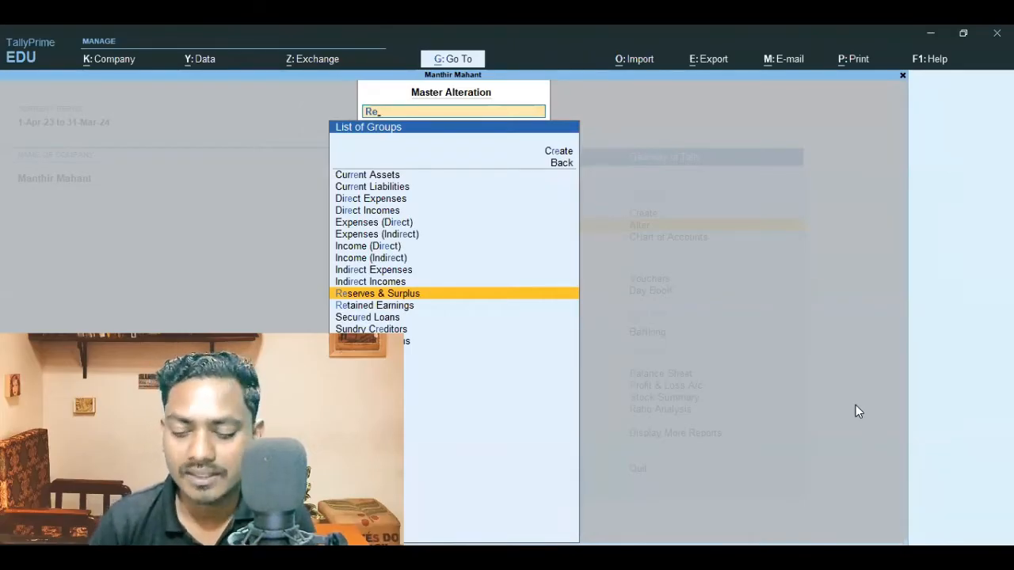
- Open the Reserves & Surplus group for alteration to view its details, and close it without changes
{"action": "key", "text": "Down"}
{"action": "key", "text": "Up"}
{"action": "key", "text": "Down"}
{"action": "key", "text": "Up"}
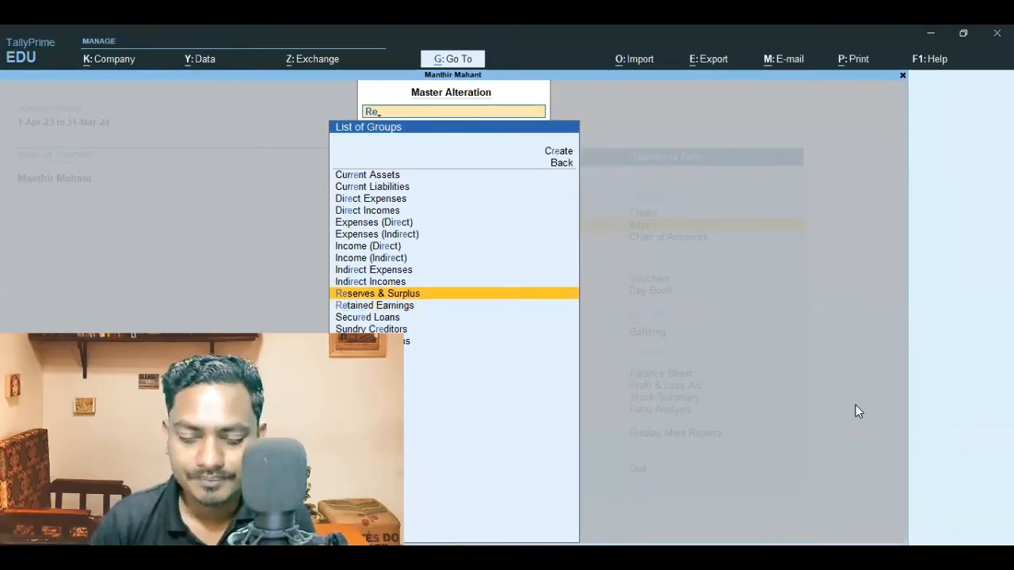
{"action": "key", "text": "Return"}
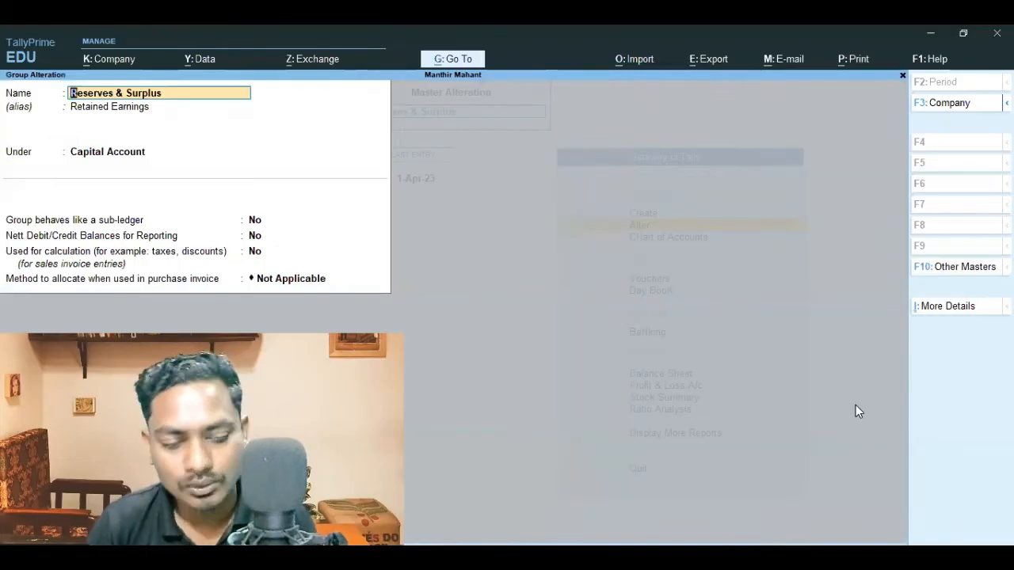
{"action": "key", "text": "Escape"}
- View the group found under Retained Earnings in master alteration, and return to the Gateway of Tally without changes
{"action": "type", "text": "R"}
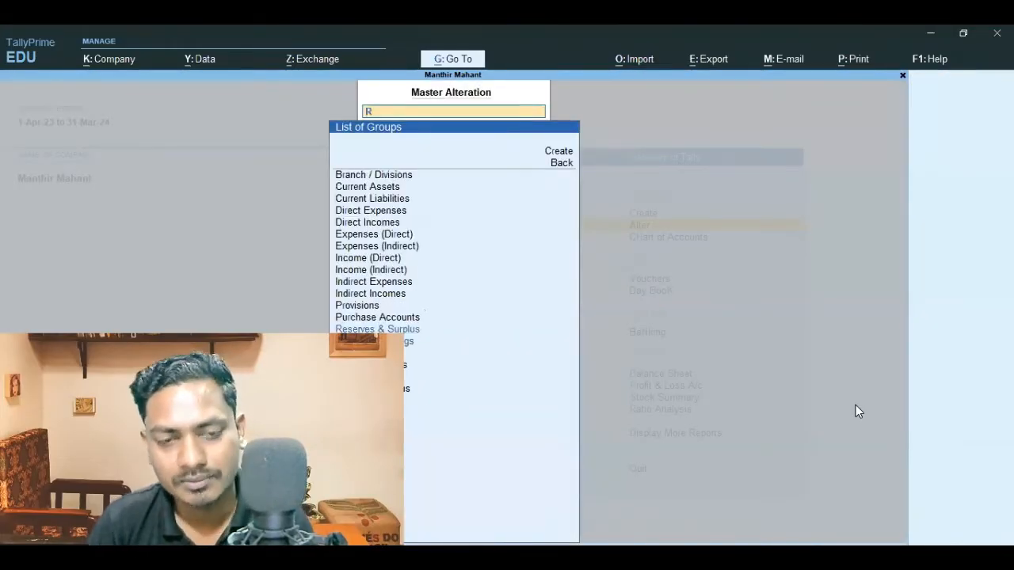
{"action": "type", "text": "e"}
{"action": "key", "text": "Down"}
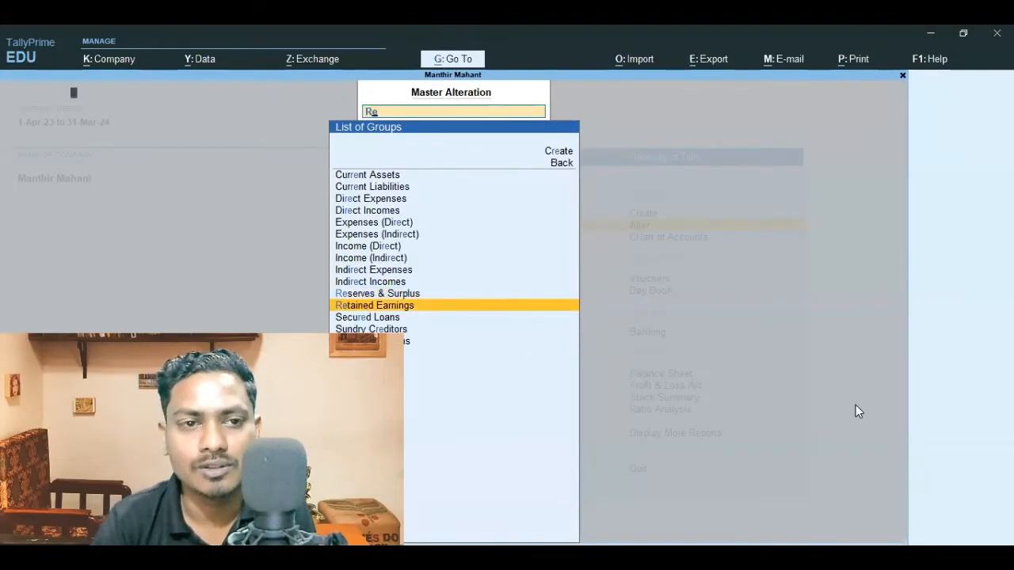
{"action": "key", "text": "Return"}
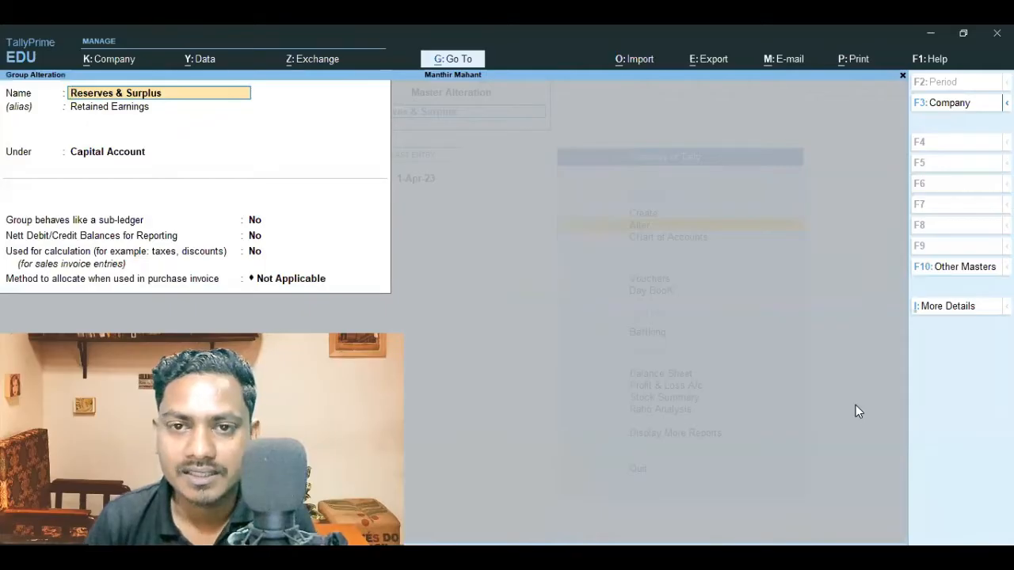
{"action": "key", "text": "BackSpace"}
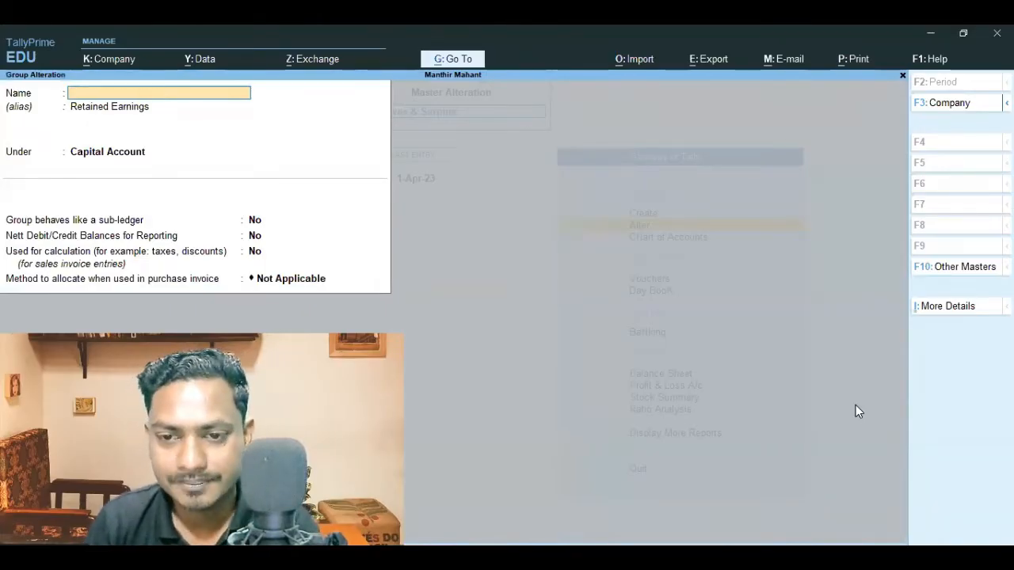
{"action": "key", "text": "Escape"}
{"action": "key", "text": "Escape"}
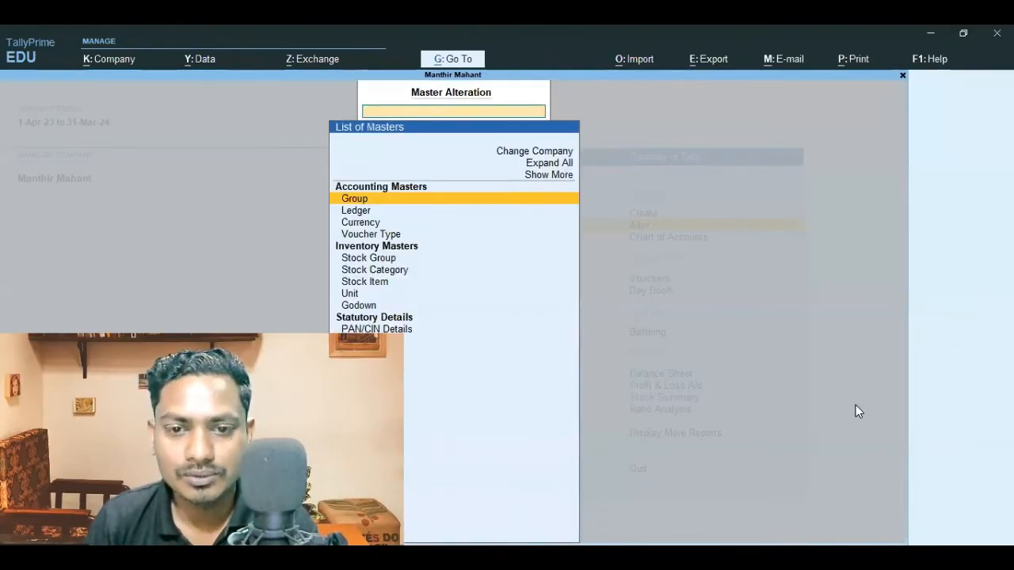
{"action": "key", "text": "Escape"}
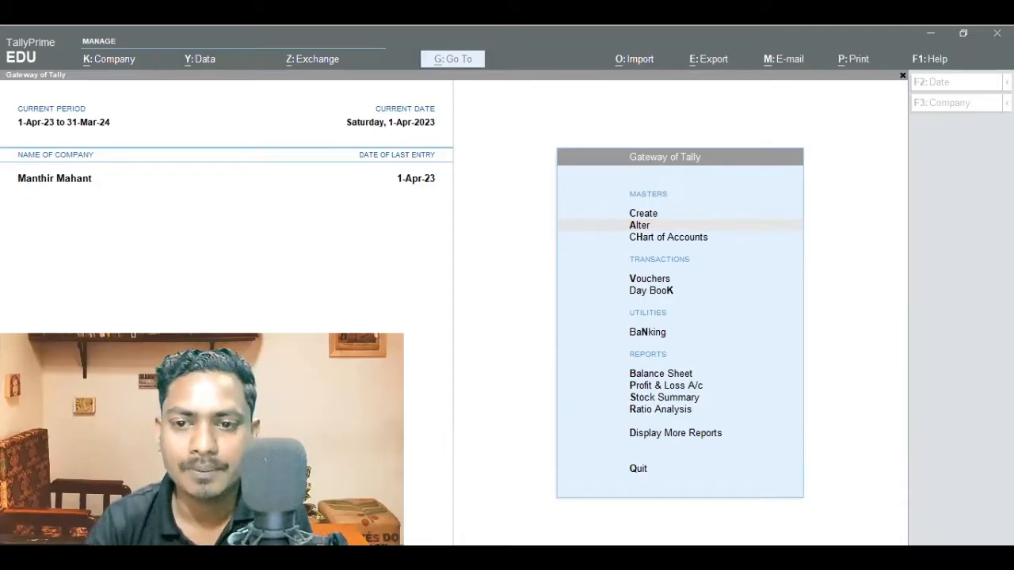
- Open the Day Book and view the purchase voucher and the sales voucher in it
{"action": "left_click", "coordinate": [869, 323]}
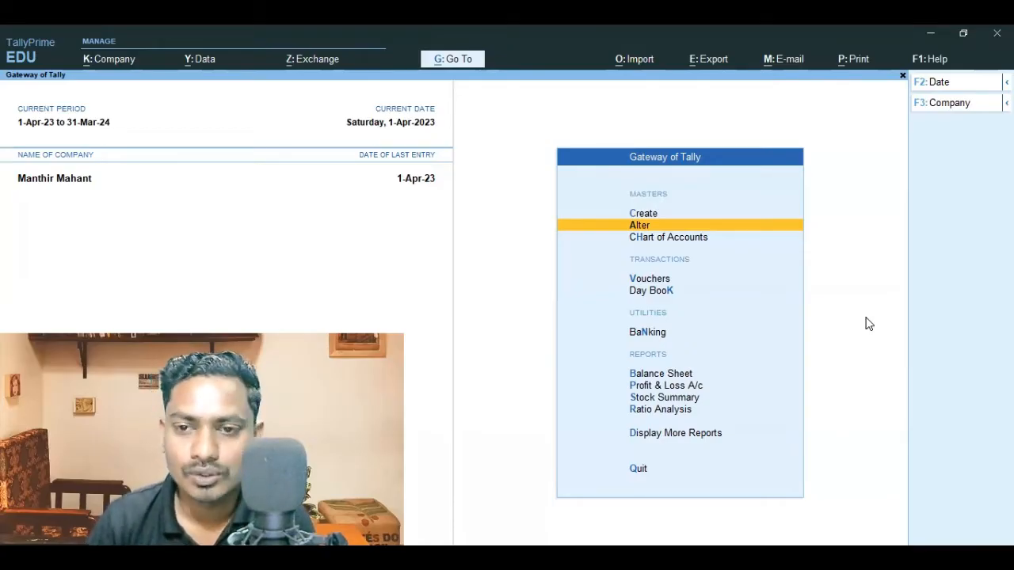
{"action": "key", "text": "Down"}
{"action": "key", "text": "Down"}
{"action": "key", "text": "Down"}
{"action": "key", "text": "Return"}
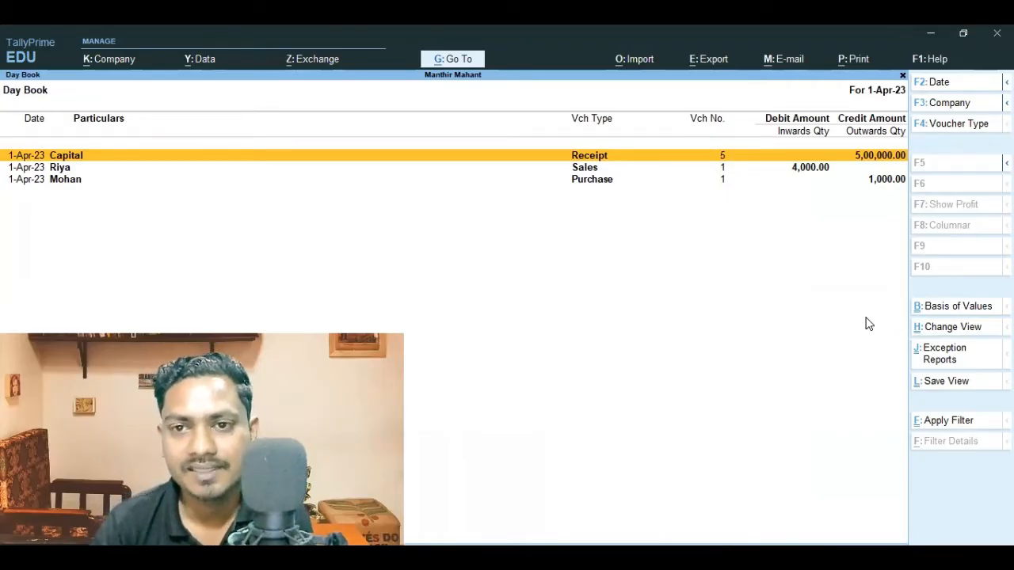
{"action": "key", "text": "Down"}
{"action": "key", "text": "Down"}
{"action": "key", "text": "Return"}
{"action": "key", "text": "Escape"}
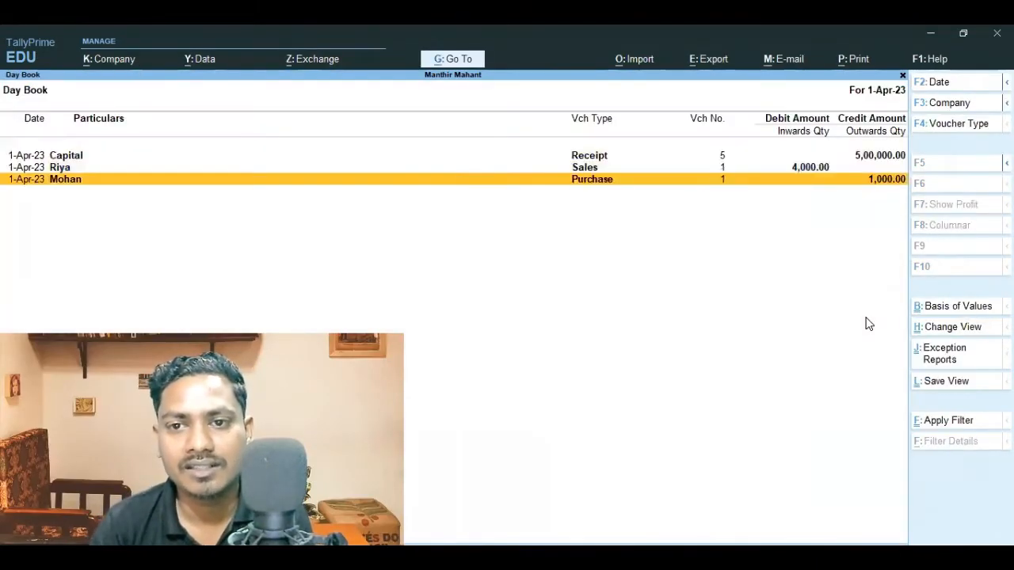
{"action": "key", "text": "Up"}
{"action": "key", "text": "Return"}
{"action": "key", "text": "Escape"}
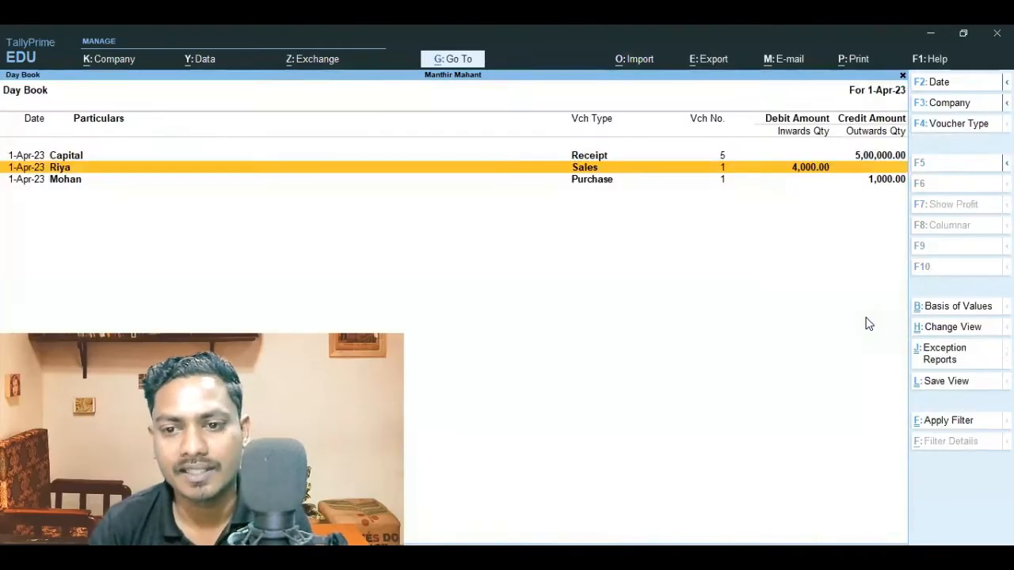
- View the Profit & Loss A/c report and close it
{"action": "key", "text": "Escape"}
{"action": "key", "text": "Down"}
{"action": "key", "text": "Down"}
{"action": "key", "text": "Down"}
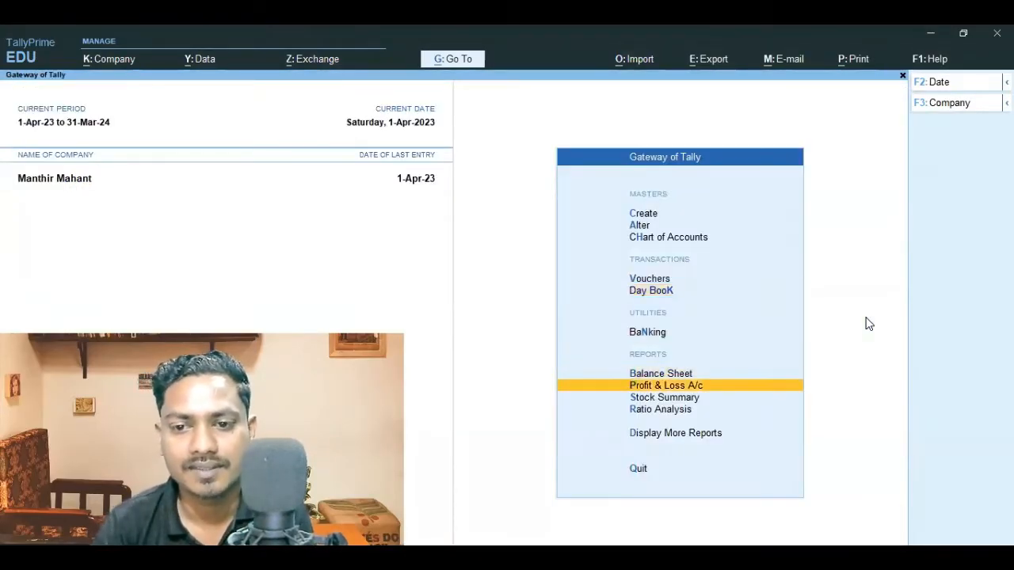
{"action": "key", "text": "Return"}
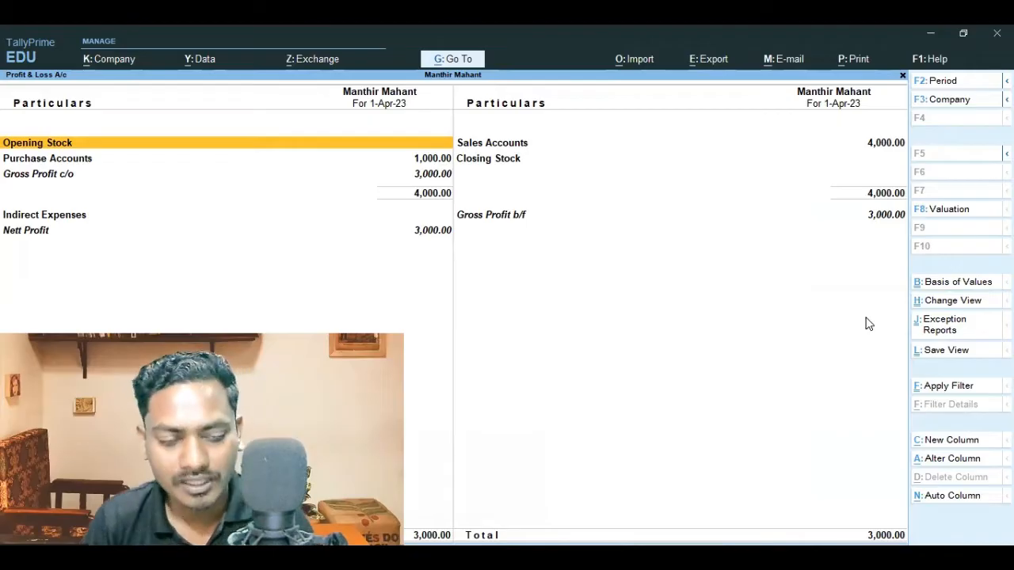
{"action": "key", "text": "Escape"}
- Start a journal voucher with Gullak Account as the debit ledger
{"action": "key", "text": "Up"}
{"action": "key", "text": "Up"}
{"action": "key", "text": "Up"}
{"action": "key", "text": "Up"}
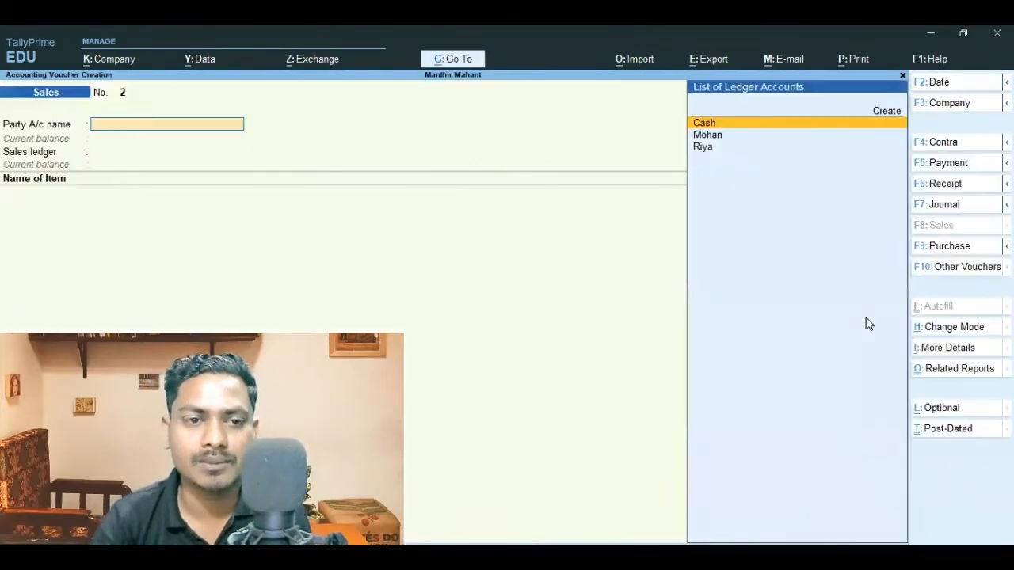
{"action": "key", "text": "Return"}
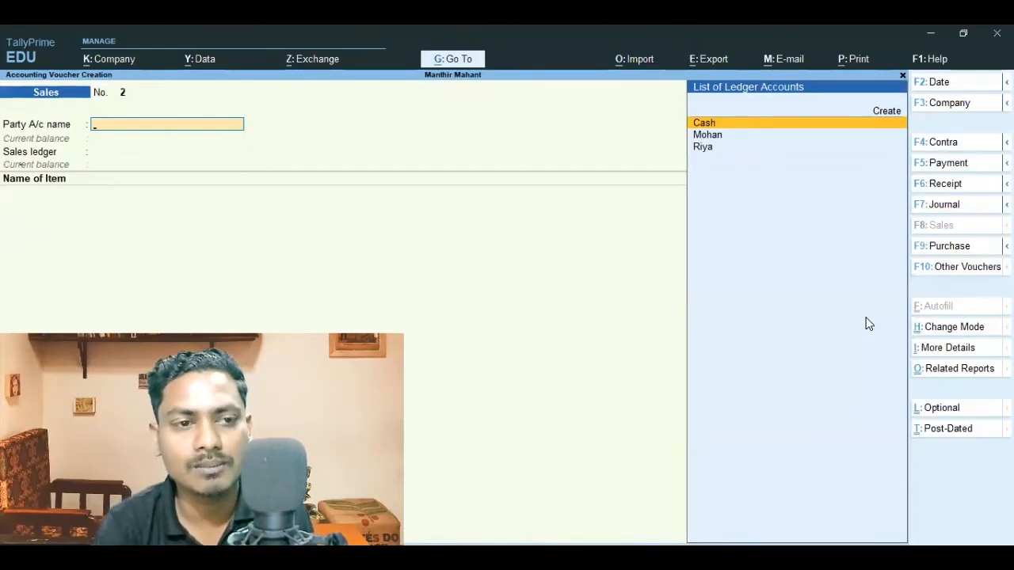
{"action": "key", "text": "F7"}
{"action": "key", "text": "Down"}
{"action": "key", "text": "Down"}
{"action": "key", "text": "Down"}
{"action": "key", "text": "Down"}
{"action": "key", "text": "Return"}
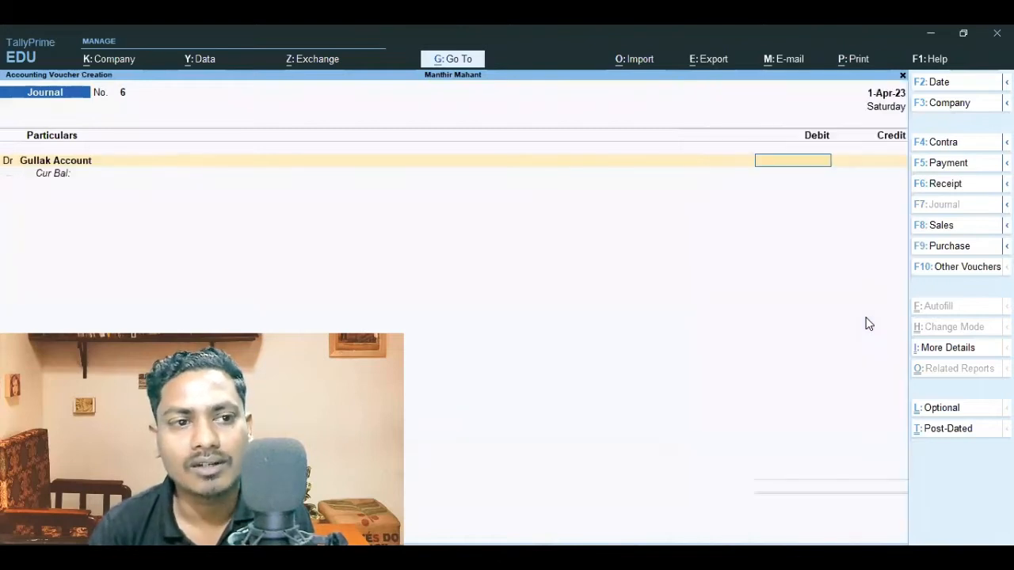
{"action": "type", "text": "2000"}
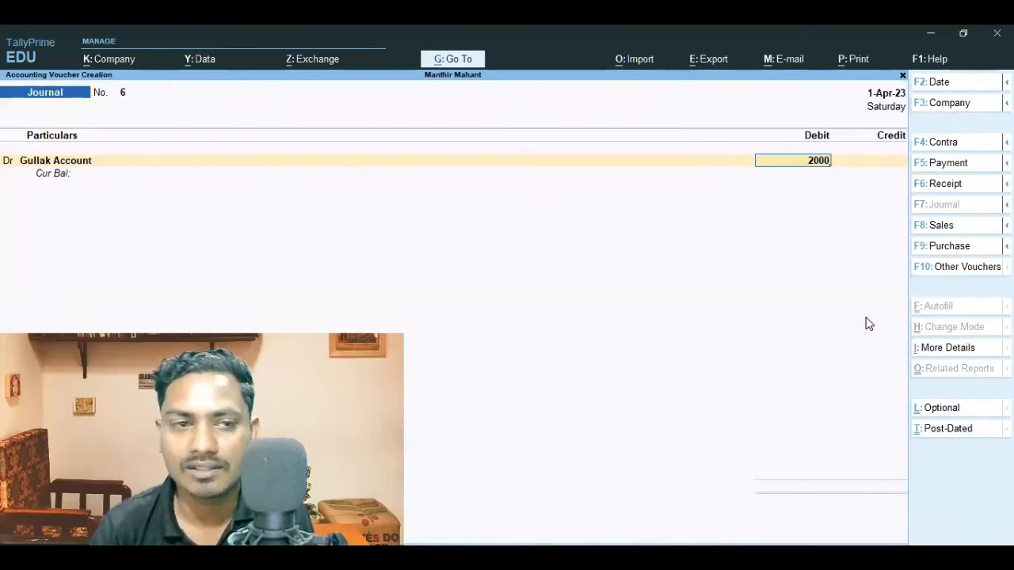
{"action": "key", "text": "BackSpace"}
{"action": "key", "text": "BackSpace"}
{"action": "key", "text": "BackSpace"}
{"action": "key", "text": "BackSpace"}
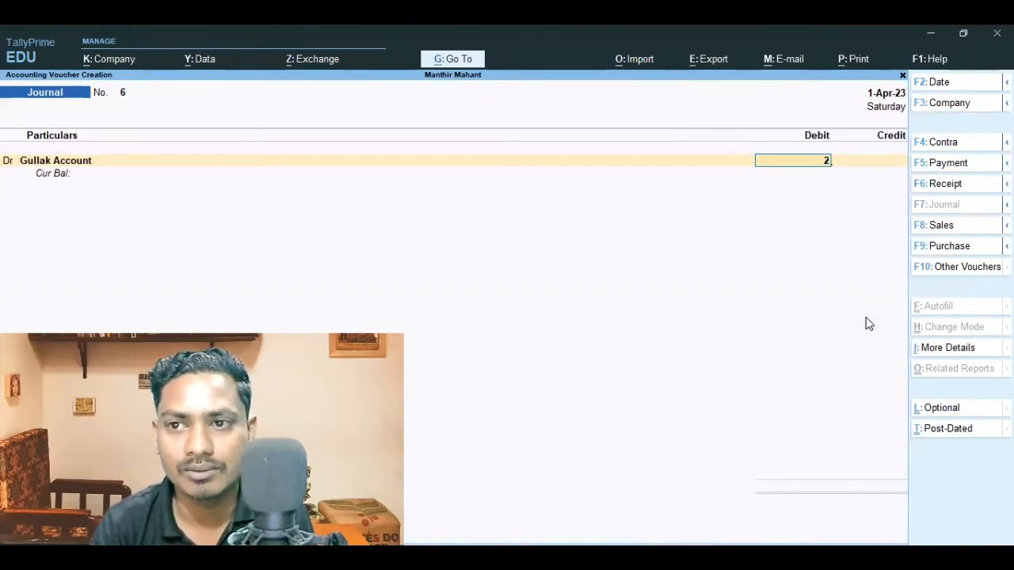
- Examine the Gullak Account ledger's group from within the journal voucher, and return to the debit amount
{"action": "key", "text": "ctrl+Return"}
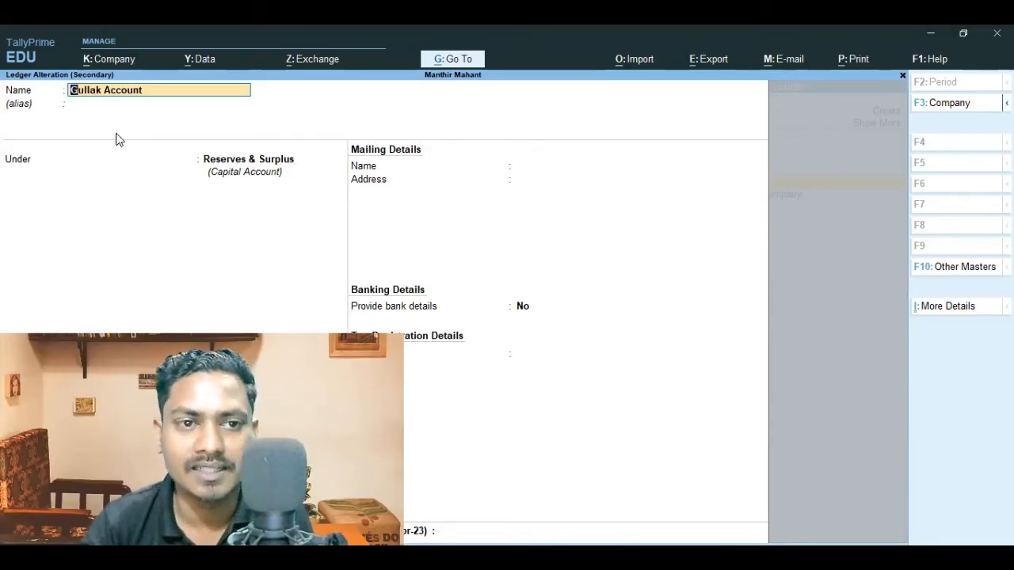
{"action": "key", "text": "Escape"}
{"action": "key", "text": "Escape"}
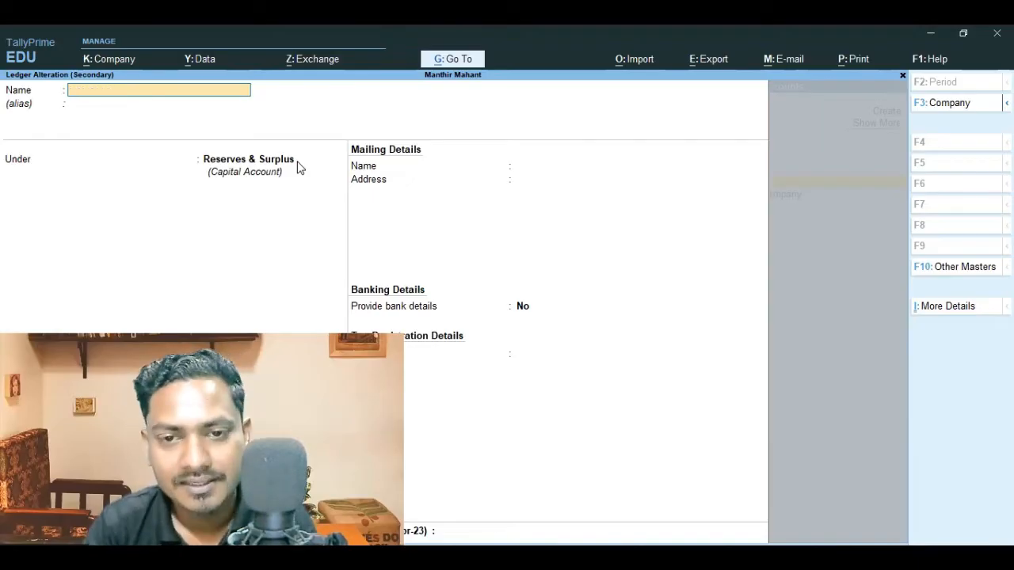
{"action": "key", "text": "Return"}
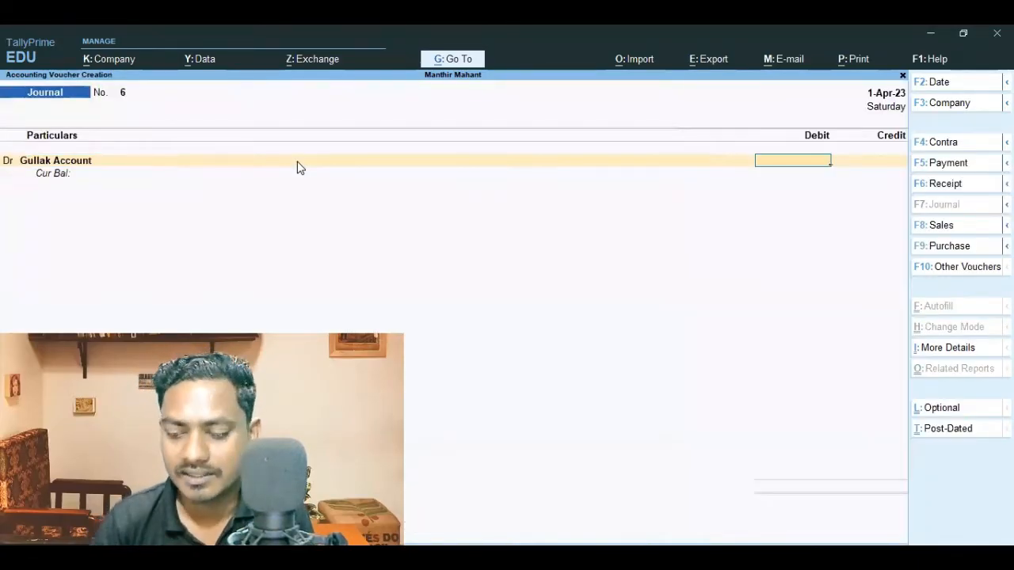
- Enter a journal debiting Gullak Account 2,000 and crediting Cash 2,000, and leave the voucher without saving
{"action": "type", "text": "2000"}
{"action": "key", "text": "Return"}
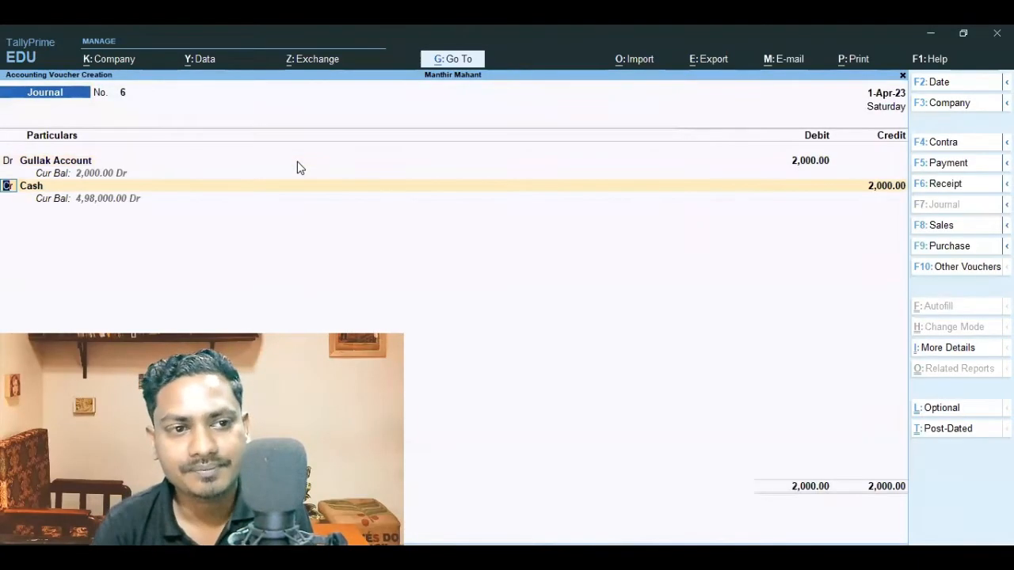
{"action": "key", "text": "Return"}
{"action": "key", "text": "Return"}
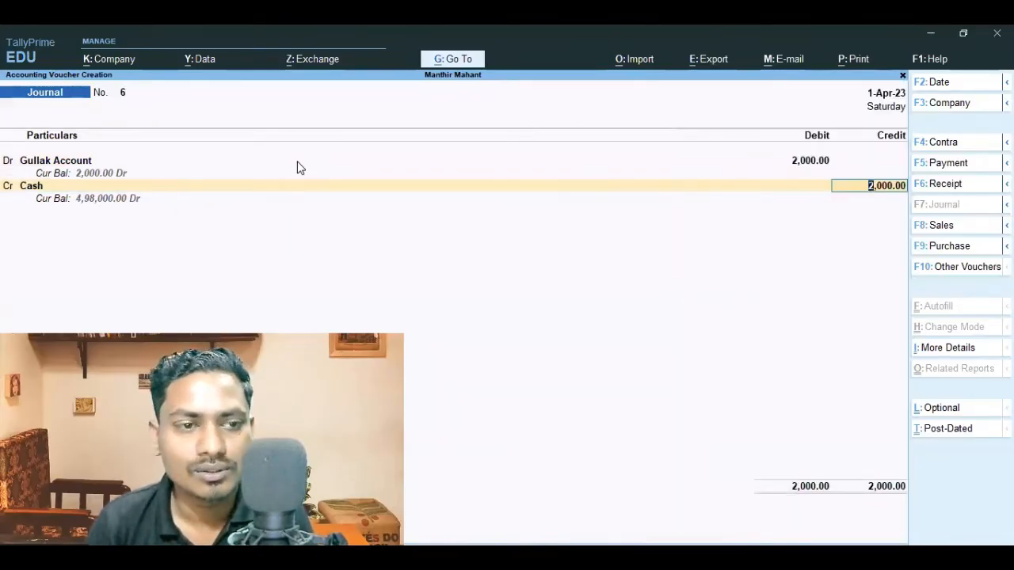
{"action": "key", "text": "Return"}
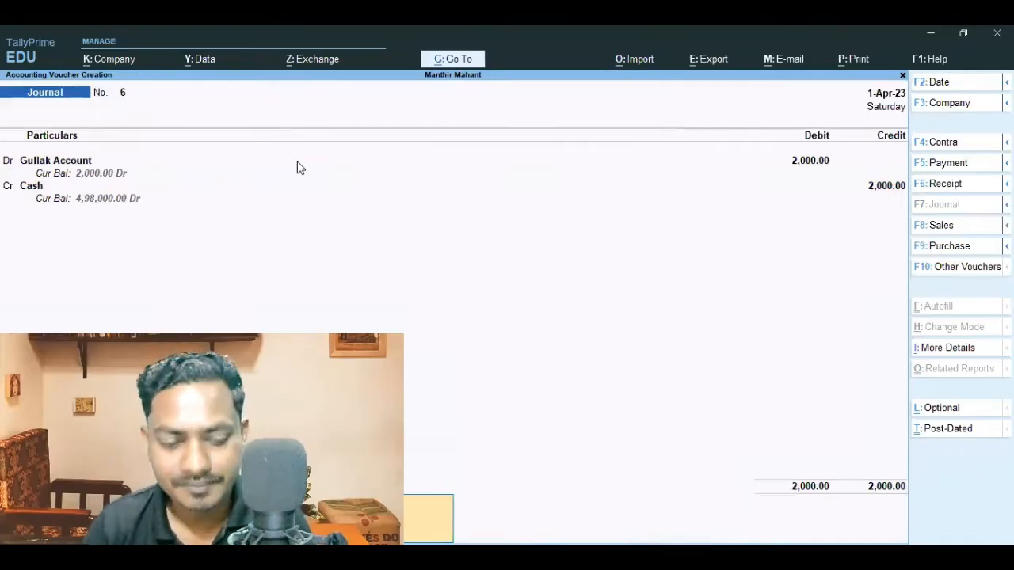
{"action": "key", "text": "Escape"}
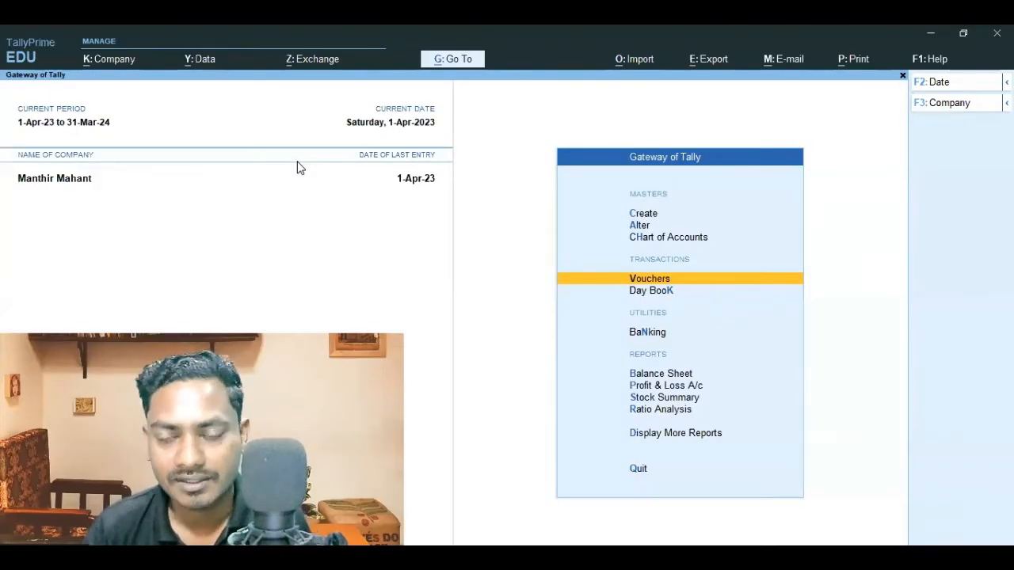
- Reopen the Day Book and view the 4,000 sales voucher, leaving it unchanged
{"action": "key", "text": "Down"}
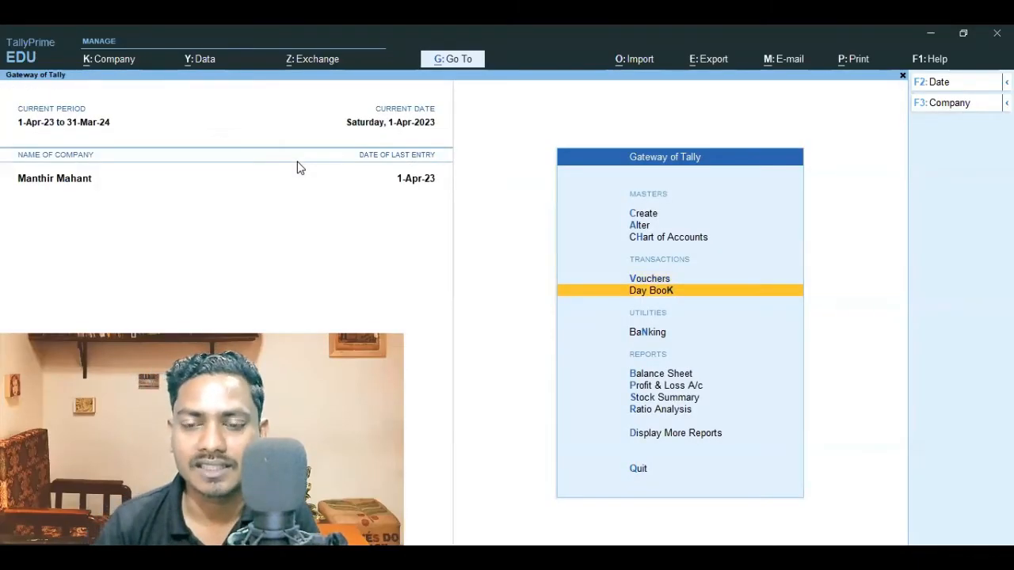
{"action": "key", "text": "Down"}
{"action": "key", "text": "Up"}
{"action": "key", "text": "Return"}
{"action": "key", "text": "Down"}
{"action": "key", "text": "Down"}
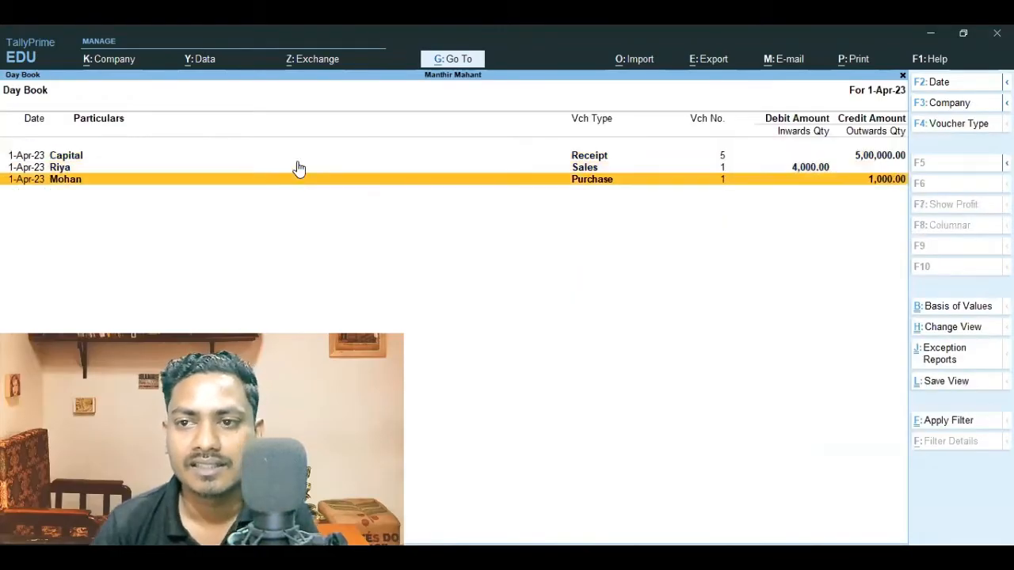
{"action": "key", "text": "Up"}
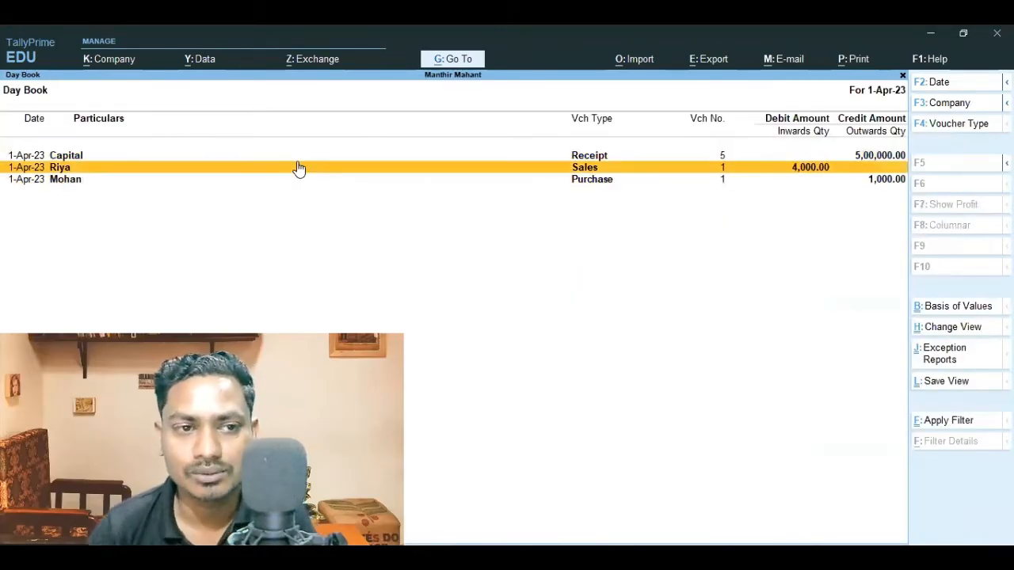
{"action": "key", "text": "Return"}
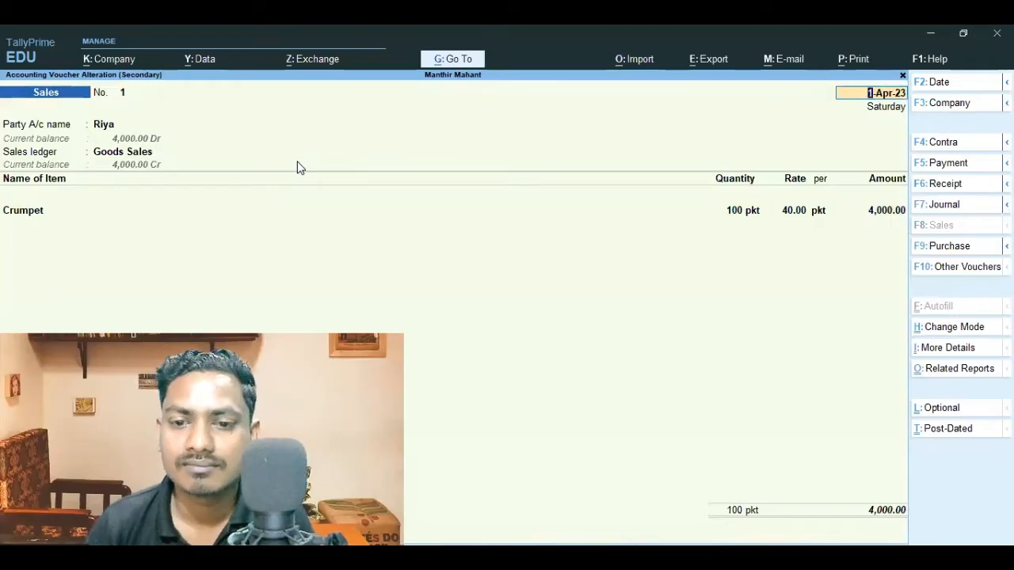
{"action": "key", "text": "BackSpace"}
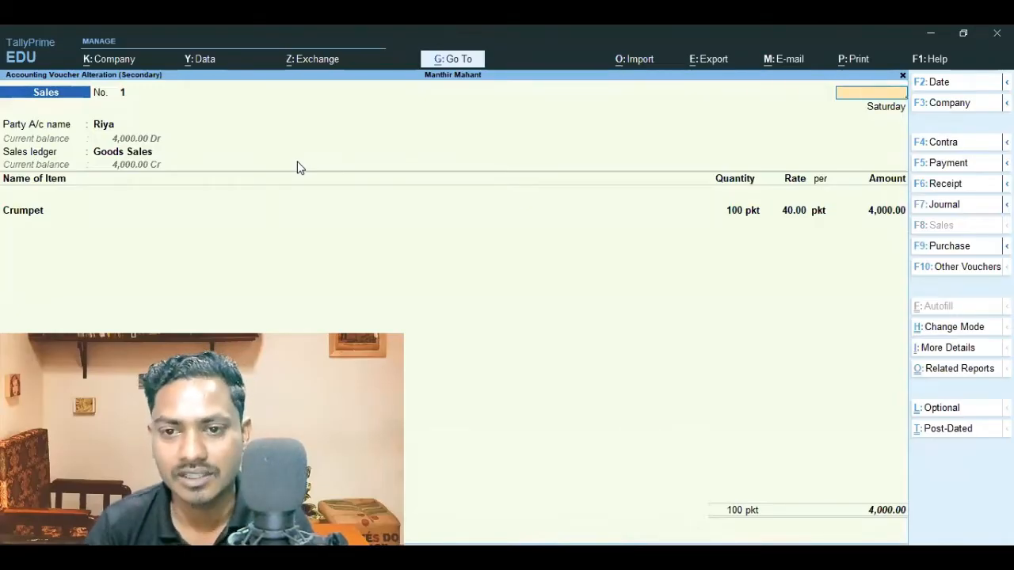
{"action": "key", "text": "Escape"}
{"action": "key", "text": "Escape"}
- Start a receipt voucher with Cash as the account and the customer's ledger as the particulars
{"action": "key", "text": "Up"}
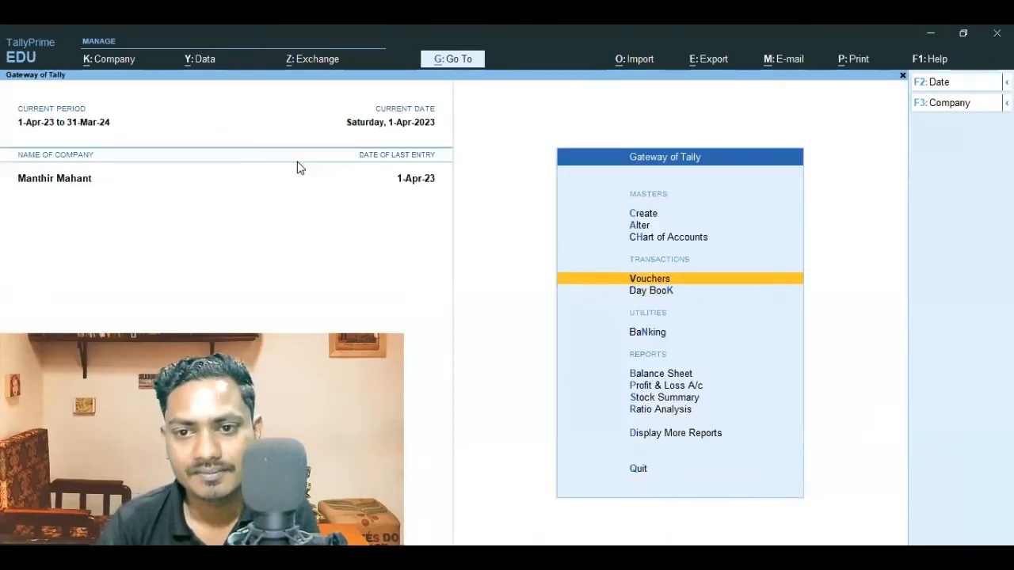
{"action": "key", "text": "Return"}
{"action": "key", "text": "F6"}
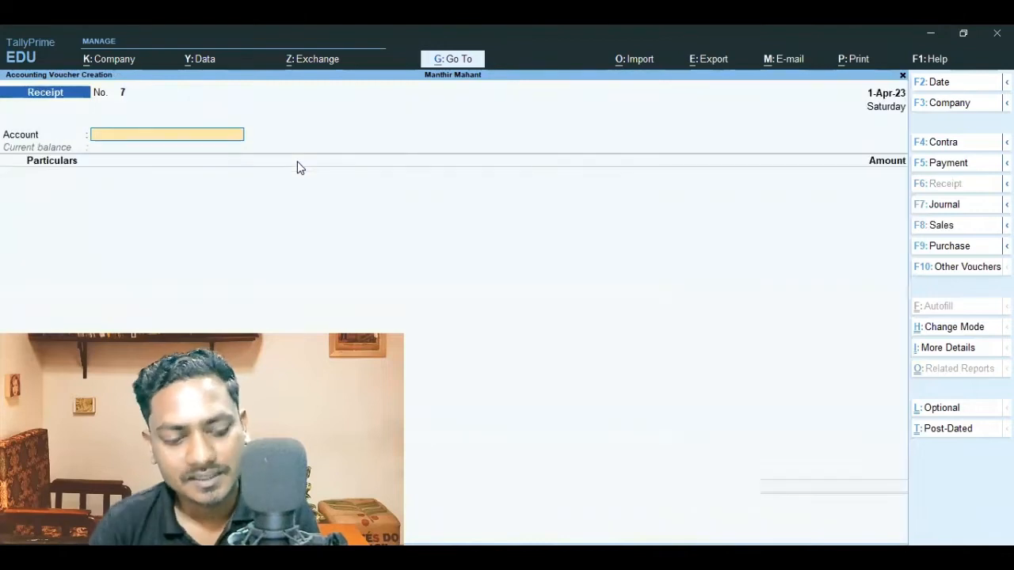
{"action": "type", "text": "c"}
{"action": "key", "text": "Return"}
{"action": "type", "text": "r"}
{"action": "key", "text": "Return"}
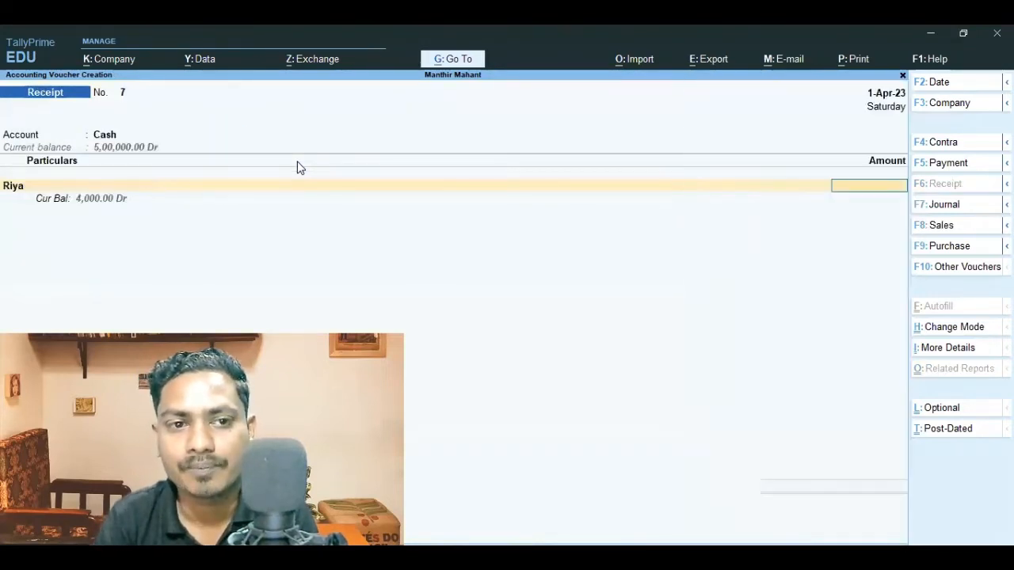
- Enter 4,000 received from the customer against bill reference 1, and leave the receipt voucher without saving
{"action": "type", "text": "4000"}
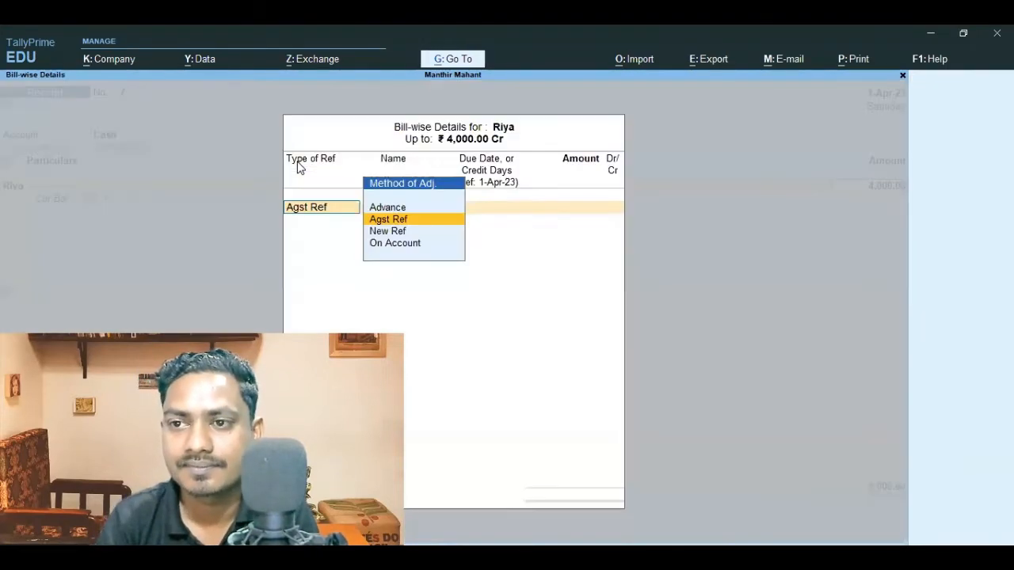
{"action": "key", "text": "Return"}
{"action": "key", "text": "Return"}
{"action": "key", "text": "Return"}
{"action": "key", "text": "Return"}
{"action": "key", "text": "Return"}
{"action": "key", "text": "Return"}
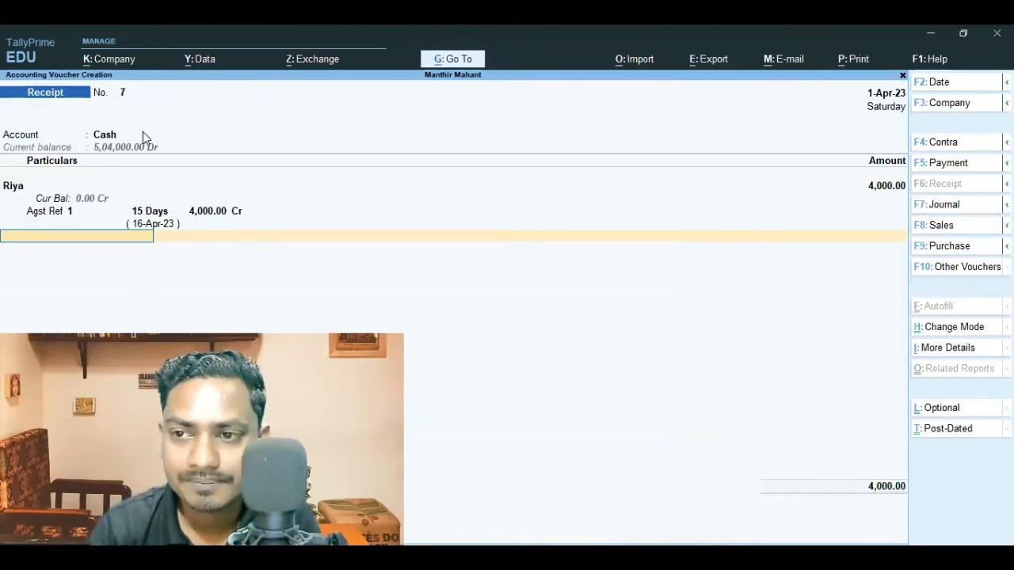
{"action": "key", "text": "Escape"}
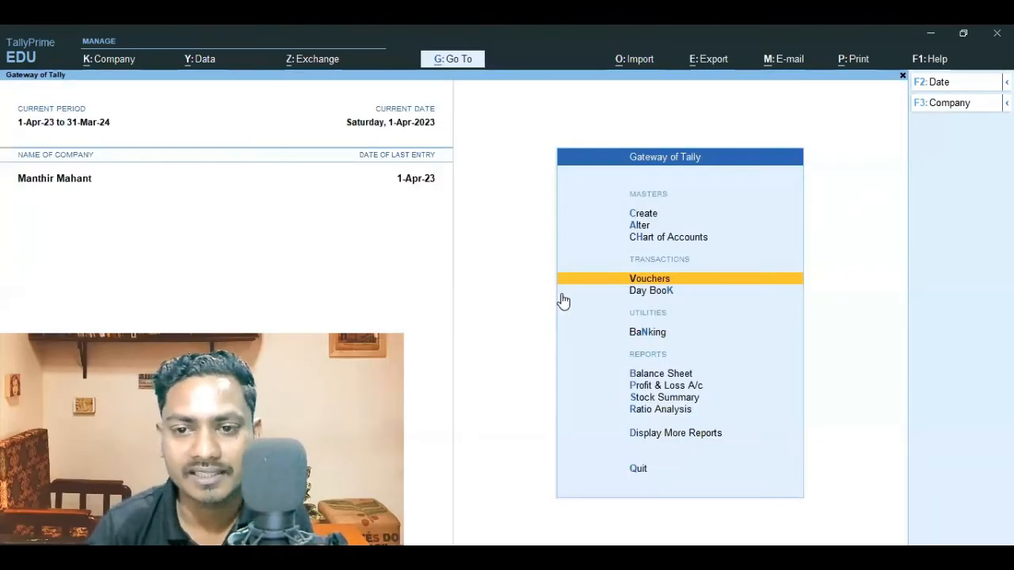
- Start a journal voucher and debit Gullak Account with 2,000
{"action": "key", "text": "Return"}
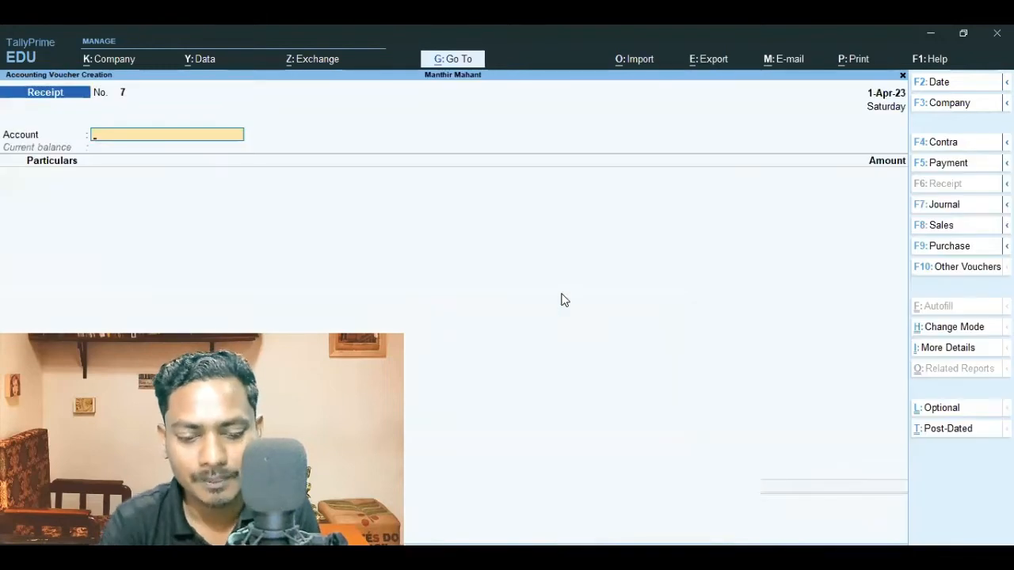
{"action": "key", "text": "F7"}
{"action": "key", "text": "Down"}
{"action": "key", "text": "Down"}
{"action": "key", "text": "Down"}
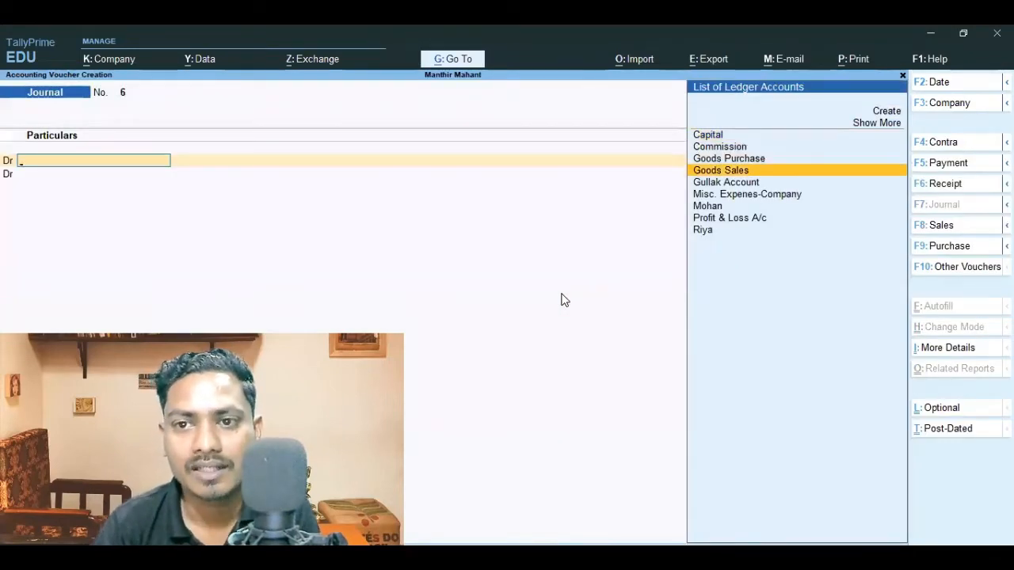
{"action": "key", "text": "Down"}
{"action": "key", "text": "Return"}
{"action": "type", "text": "2000"}
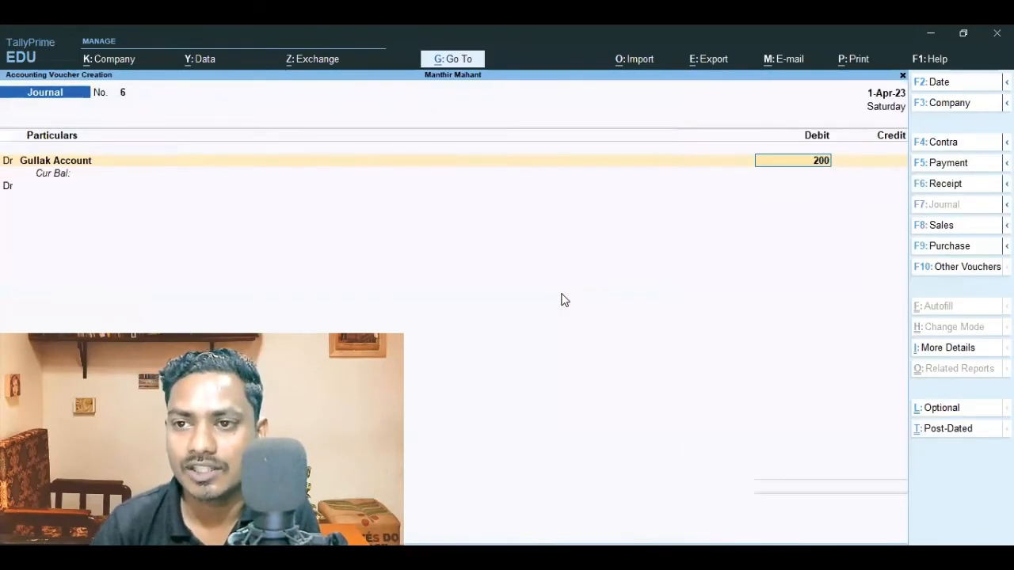
{"action": "key", "text": "Return"}
- Credit Cash with 2,000 in the journal, save the voucher and return to the Gateway of Tally
{"action": "key", "text": "Return"}
{"action": "key", "text": "BackSpace"}
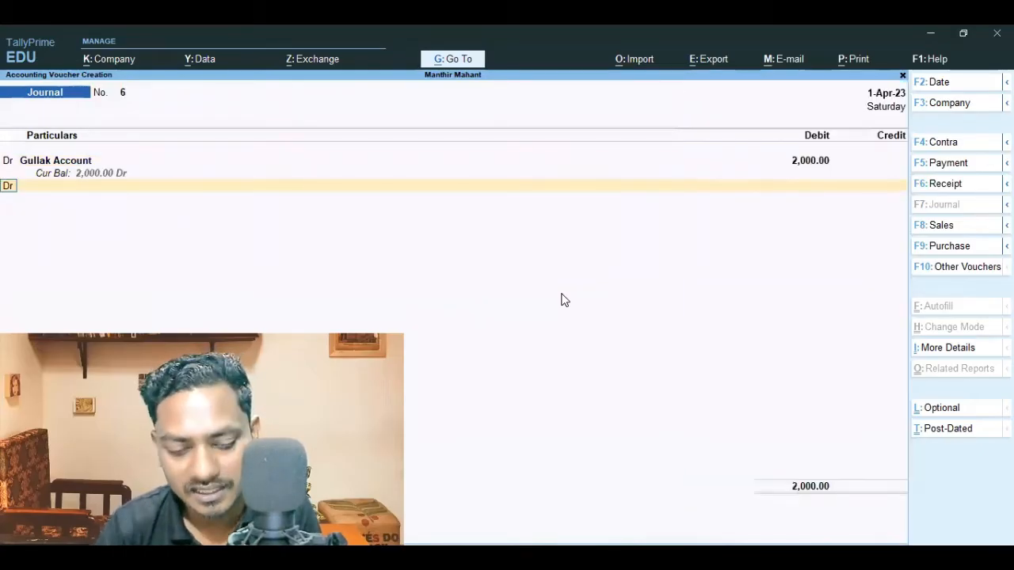
{"action": "type", "text": "c"}
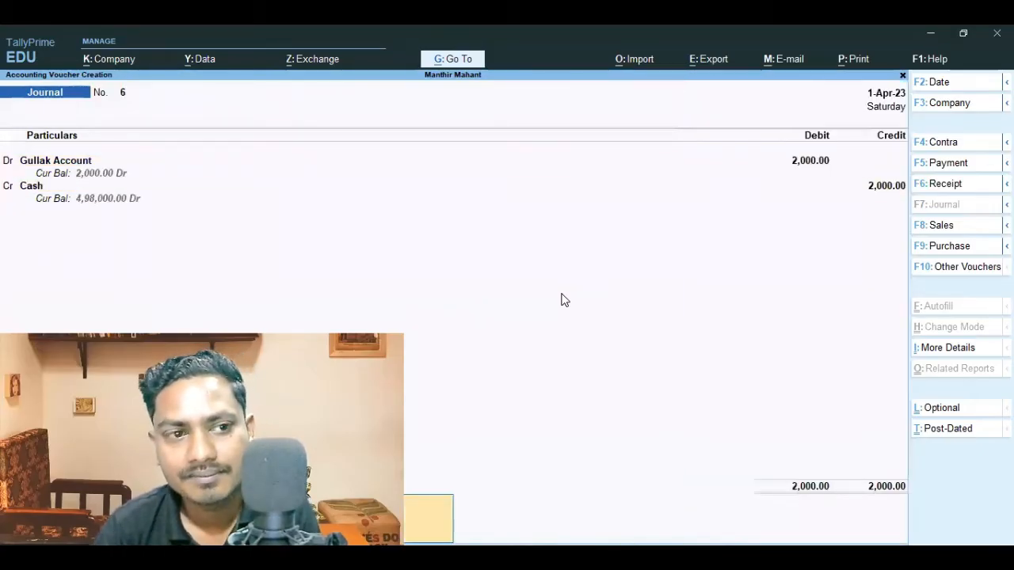
{"action": "key", "text": "Return"}
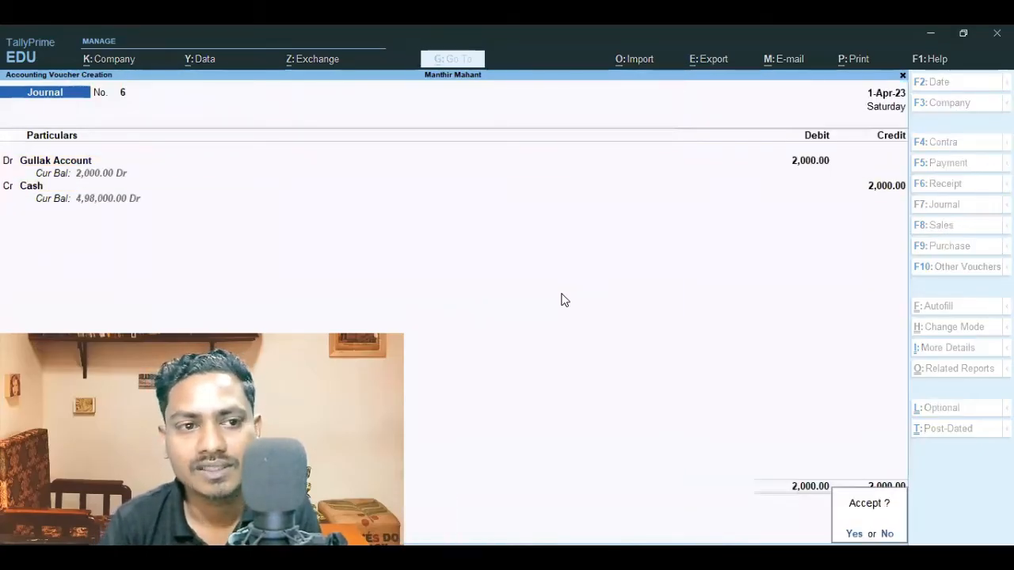
{"action": "key", "text": "Return"}
{"action": "key", "text": "Escape"}
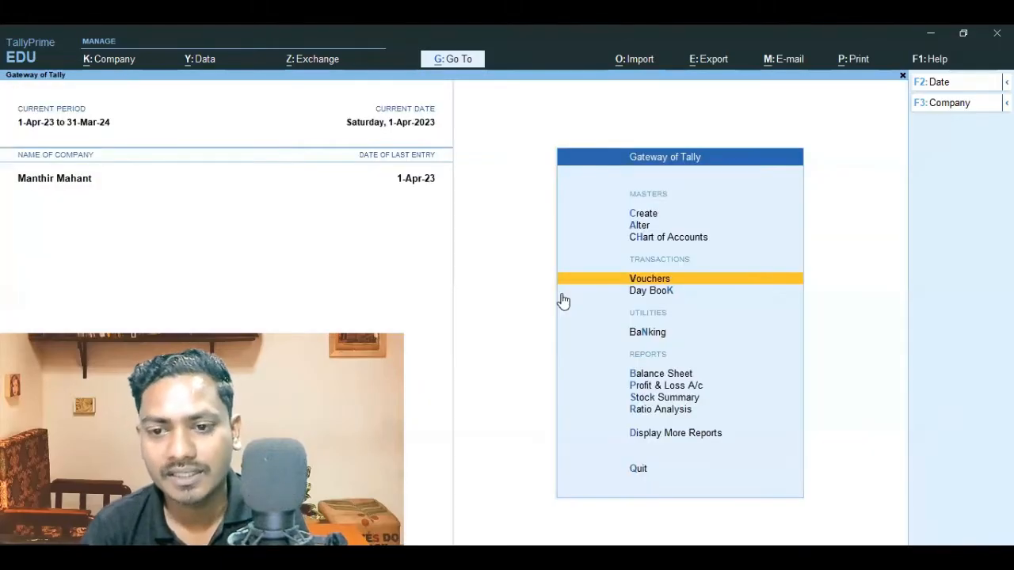
- Examine the Cash-in-Hand balance under Current Assets in the Balance Sheet, and return to the Gateway of Tally
{"action": "key", "text": "Down"}
{"action": "key", "text": "Down"}
{"action": "key", "text": "Down"}
{"action": "key", "text": "Return"}
{"action": "key", "text": "Right"}
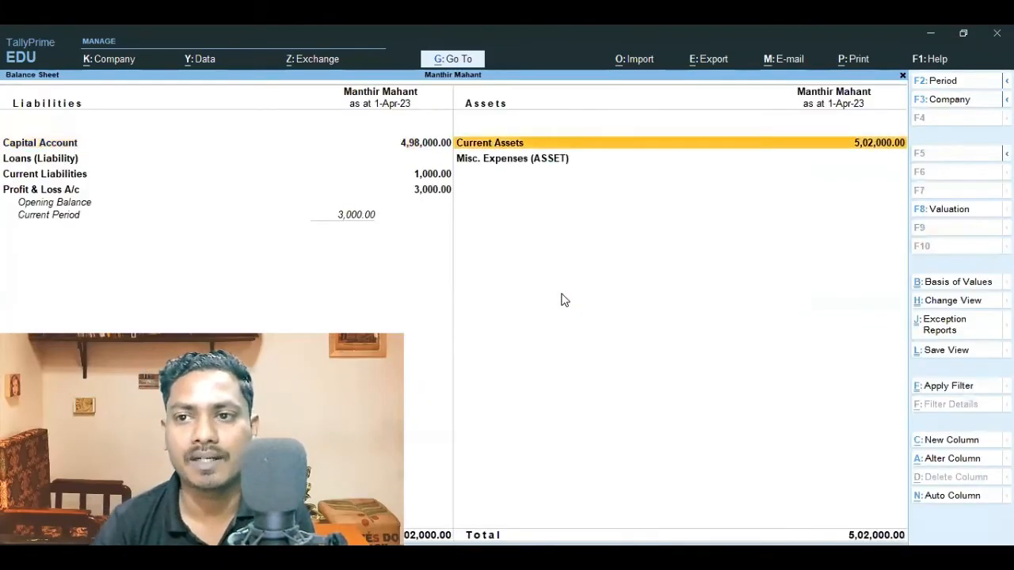
{"action": "key", "text": "Return"}
{"action": "key", "text": "Down"}
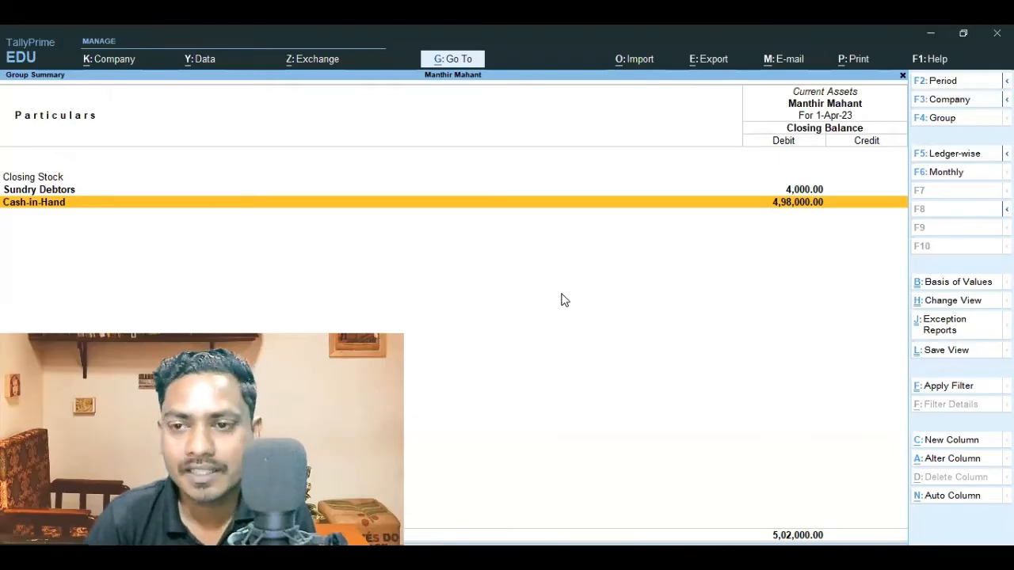
{"action": "key", "text": "Escape"}
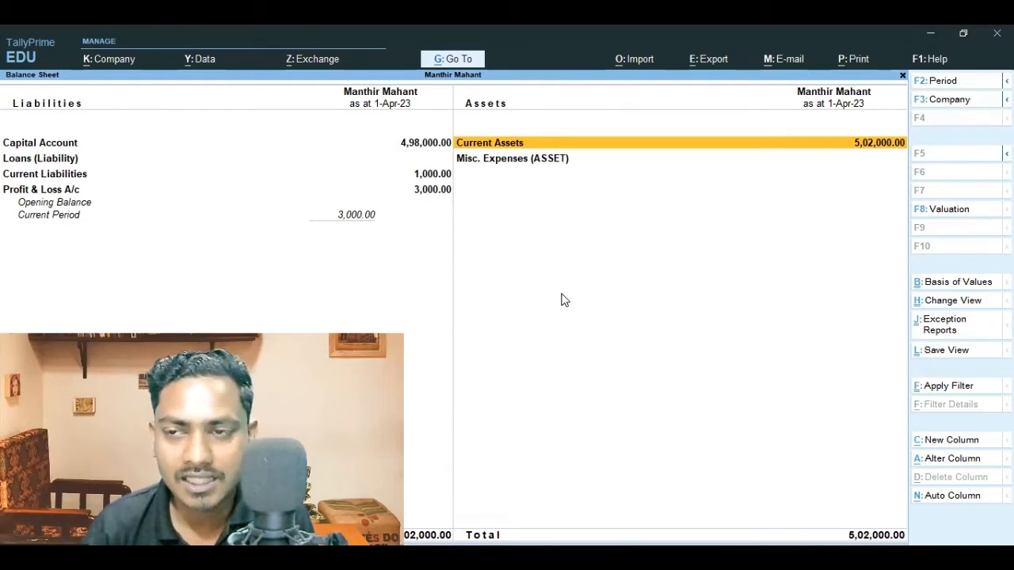
{"action": "key", "text": "Escape"}
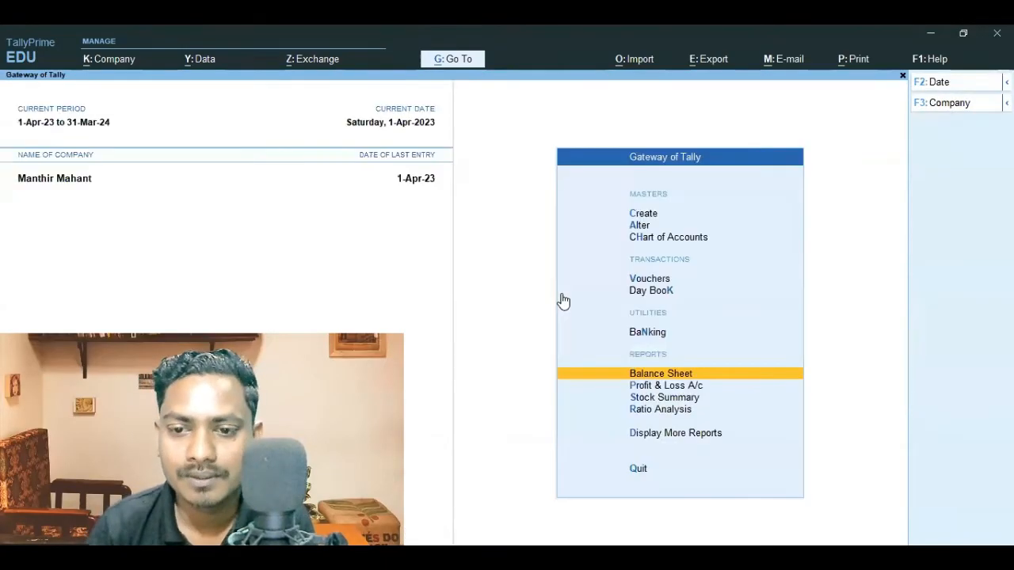
- Reopen the Balance Sheet and examine Sundry Debtors under Current Assets, and close the report
{"action": "key", "text": "Up"}
{"action": "key", "text": "Up"}
{"action": "key", "text": "Down"}
{"action": "key", "text": "Down"}
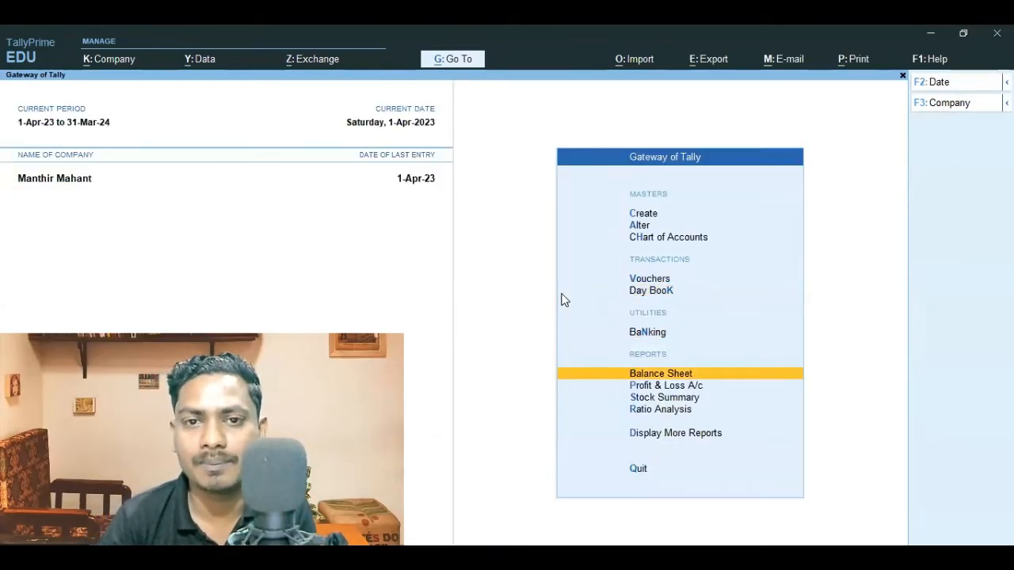
{"action": "key", "text": "Return"}
{"action": "key", "text": "Return"}
{"action": "key", "text": "Down"}
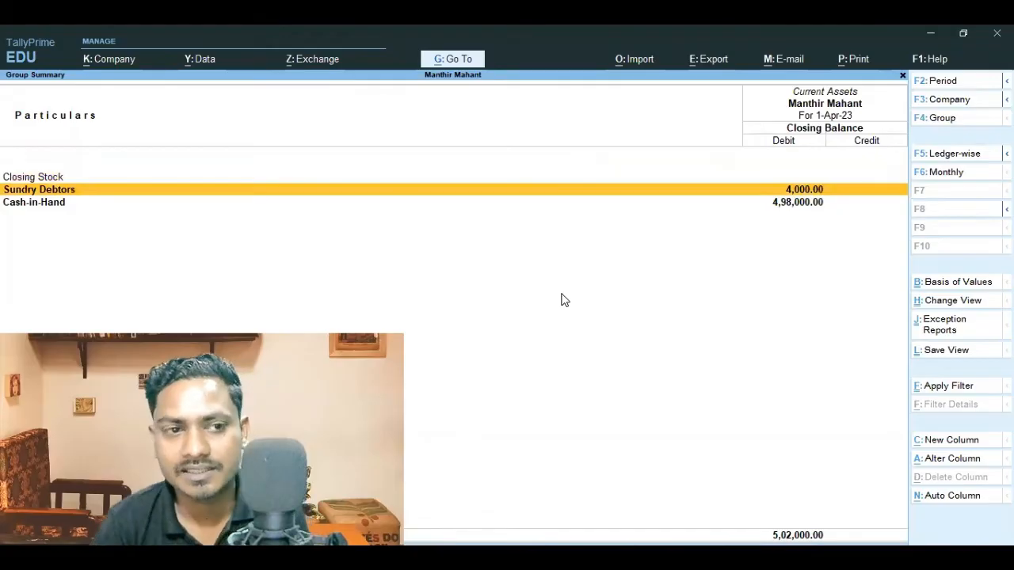
{"action": "key", "text": "Return"}
{"action": "key", "text": "Escape"}
{"action": "key", "text": "Escape"}
{"action": "key", "text": "Escape"}
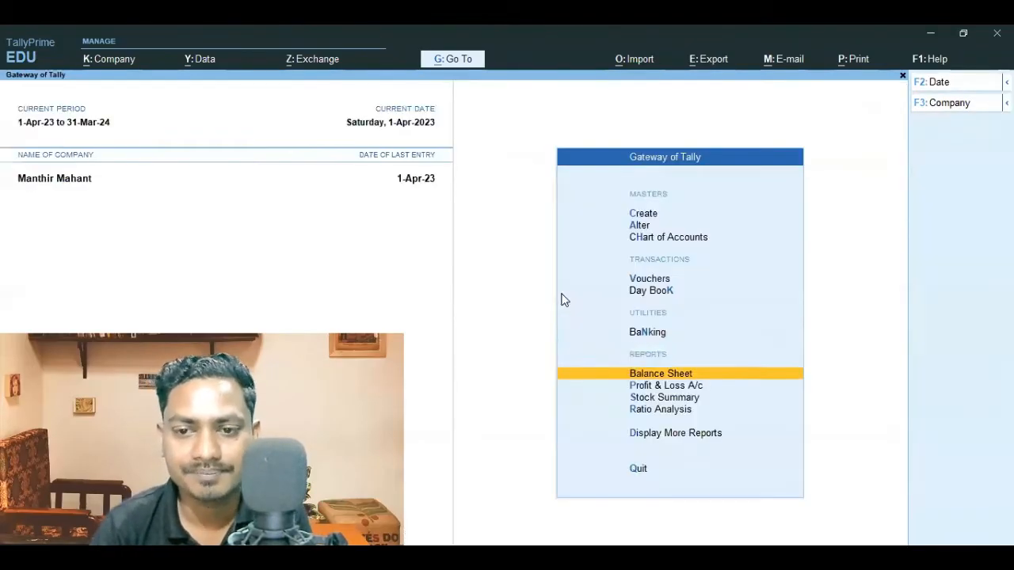
- Begin a new receipt voucher into Cash with the customer's ledger as the payer
{"action": "key", "text": "Up"}
{"action": "key", "text": "Up"}
{"action": "key", "text": "Up"}
{"action": "key", "text": "Return"}
{"action": "key", "text": "F6"}
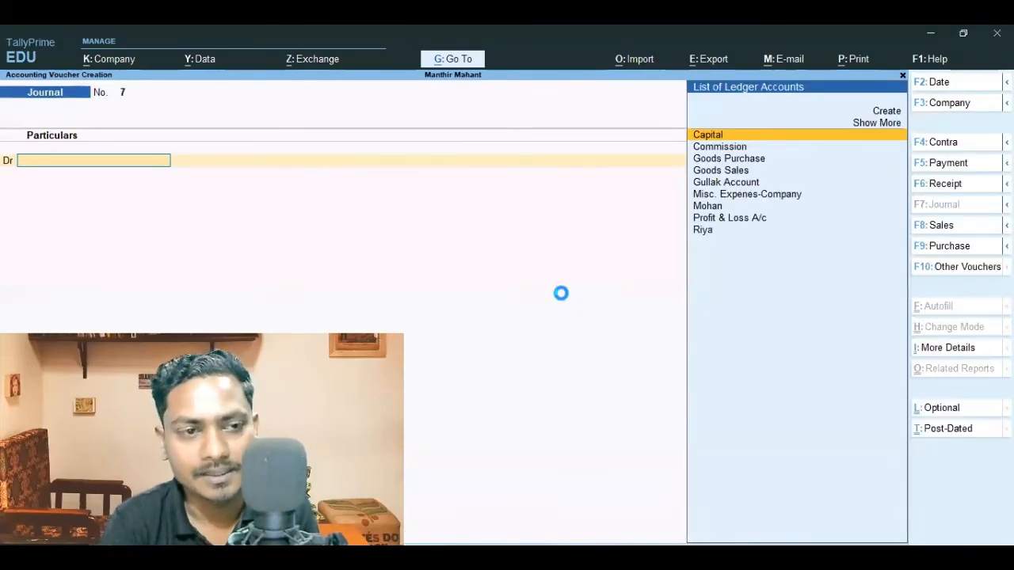
{"action": "type", "text": "C"}
{"action": "key", "text": "Return"}
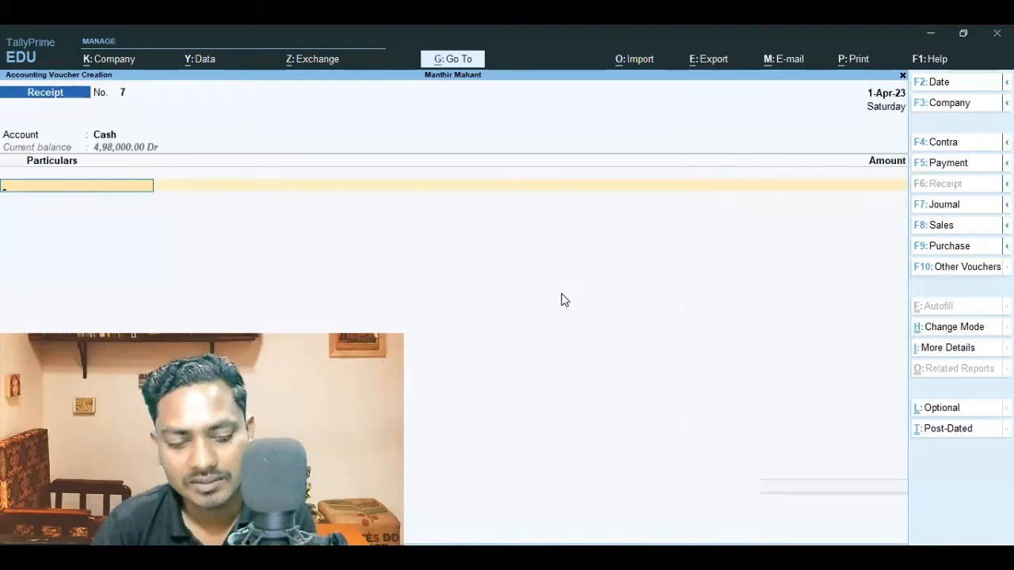
{"action": "type", "text": "R"}
{"action": "key", "text": "Return"}
- Enter 4,000 from the customer against bill reference 1 and save the receipt voucher
{"action": "type", "text": "4000"}
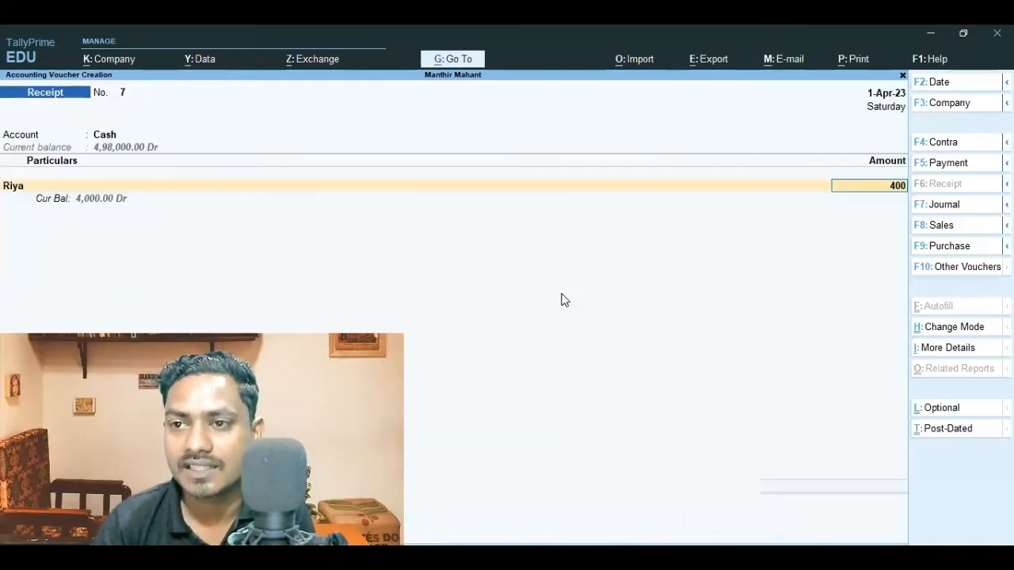
{"action": "key", "text": "Return"}
{"action": "key", "text": "Return"}
{"action": "key", "text": "Return"}
{"action": "key", "text": "Return"}
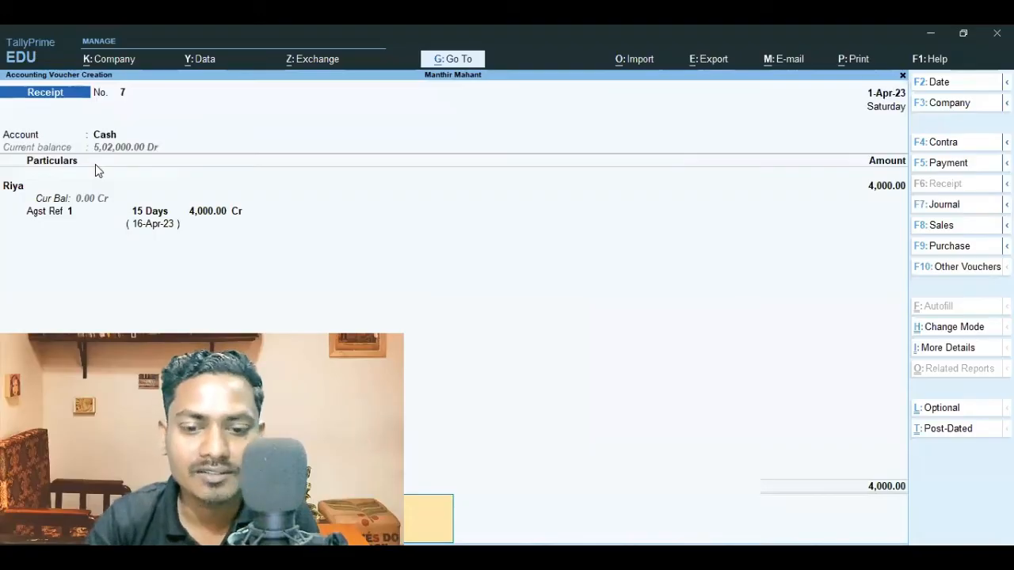
{"action": "key", "text": "Return"}
{"action": "key", "text": "Return"}
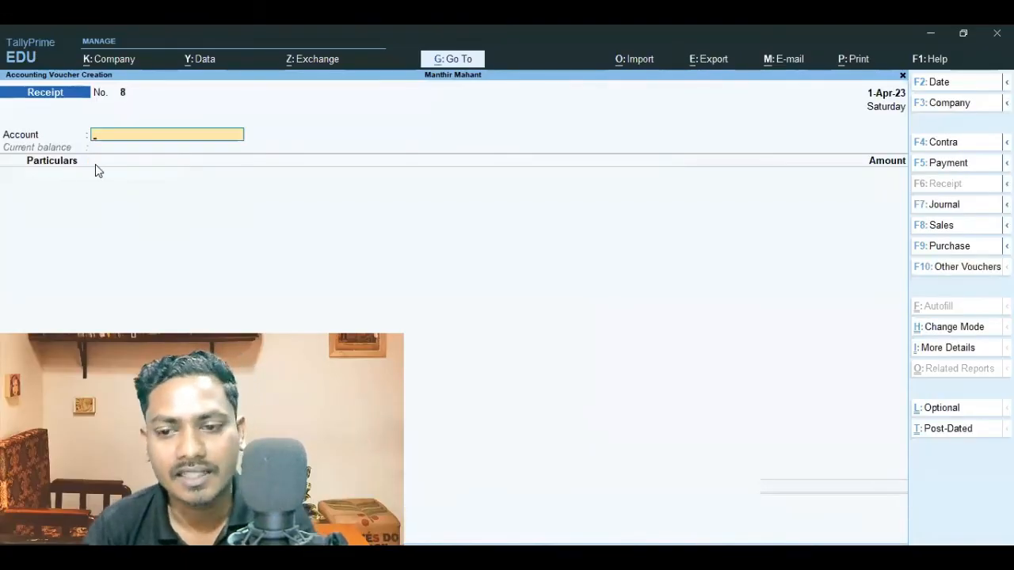
- Open the Balance Sheet and check the Sundry Debtors and Cash-in-Hand balances under Current Assets
{"action": "key", "text": "Escape"}
{"action": "key", "text": "Down"}
{"action": "key", "text": "Down"}
{"action": "key", "text": "Down"}
{"action": "key", "text": "Return"}
{"action": "key", "text": "Right"}
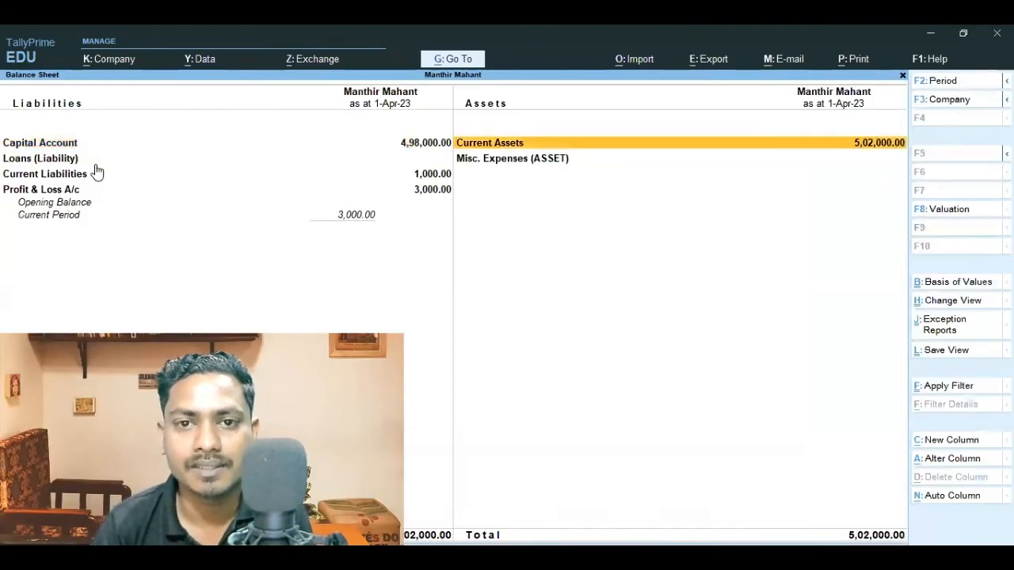
{"action": "key", "text": "Return"}
{"action": "key", "text": "Down"}
{"action": "key", "text": "Down"}
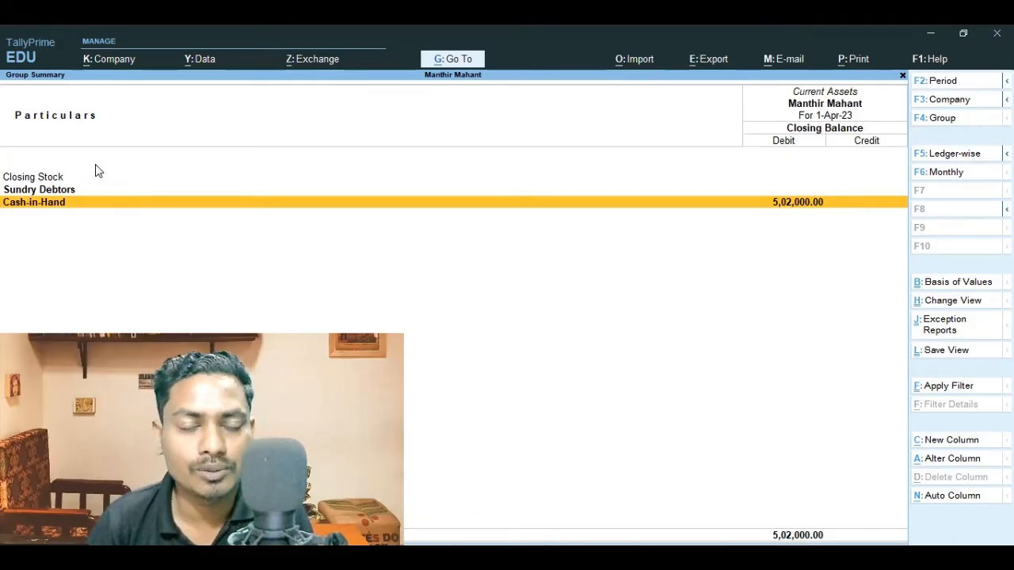
{"action": "key", "text": "Escape"}
- Examine Reserves & Surplus and Capital under the Balance Sheet's Capital Account, and return to the Gateway of Tally
{"action": "key", "text": "Left"}
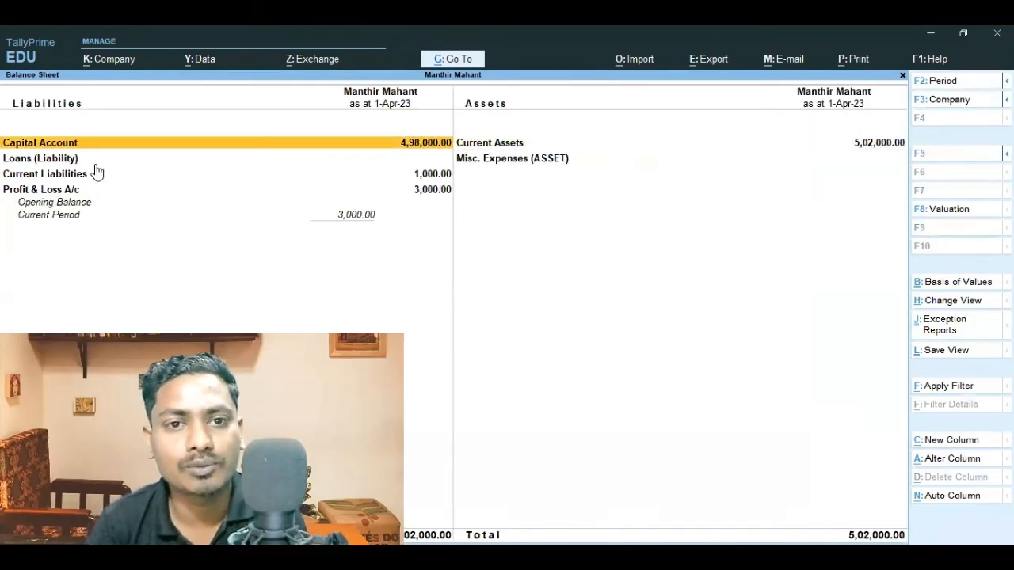
{"action": "key", "text": "Return"}
{"action": "key", "text": "Down"}
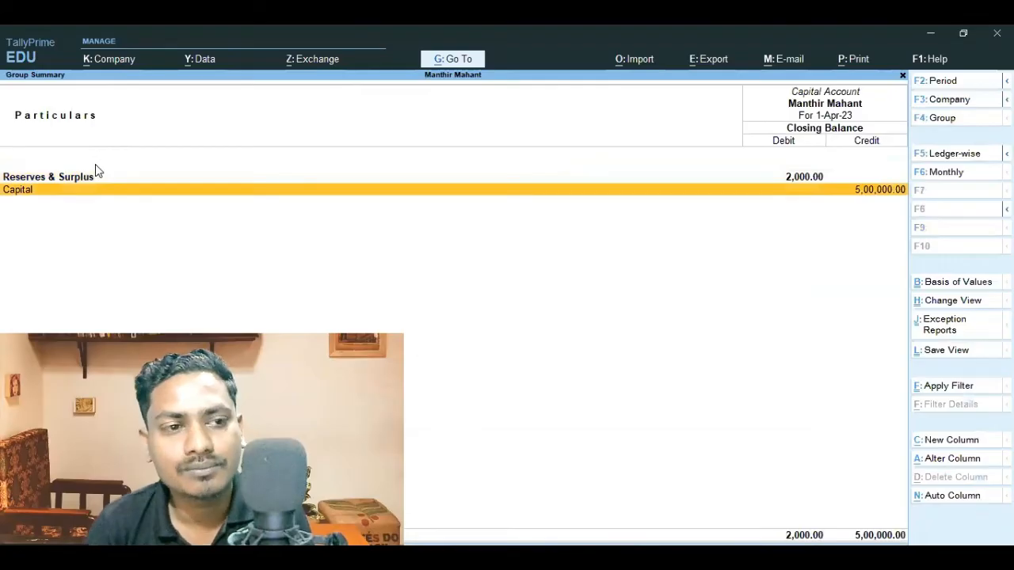
{"action": "key", "text": "Escape"}
{"action": "key", "text": "Escape"}
{"action": "key", "text": "Escape"}
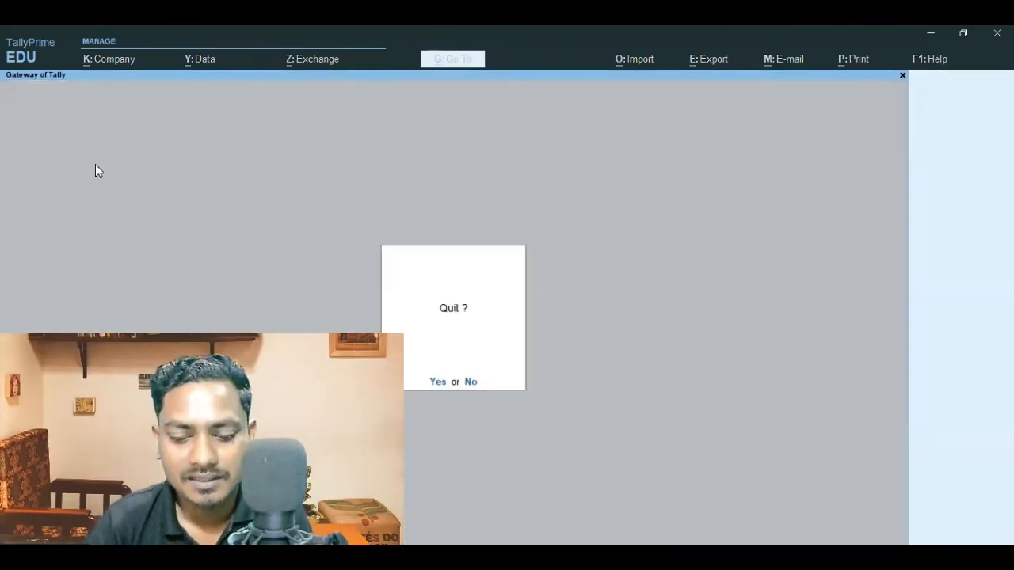
{"action": "key", "text": "n"}
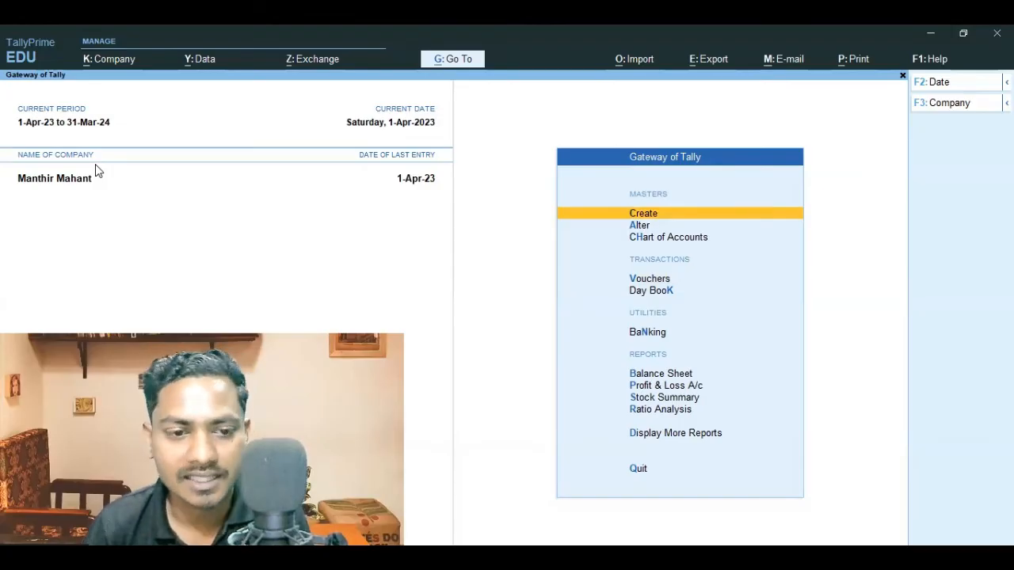
- Open a new receipt voucher with Cash as the receiving account
{"action": "key", "text": "Down"}
{"action": "key", "text": "Down"}
{"action": "key", "text": "Down"}
{"action": "key", "text": "Down"}
{"action": "key", "text": "Down"}
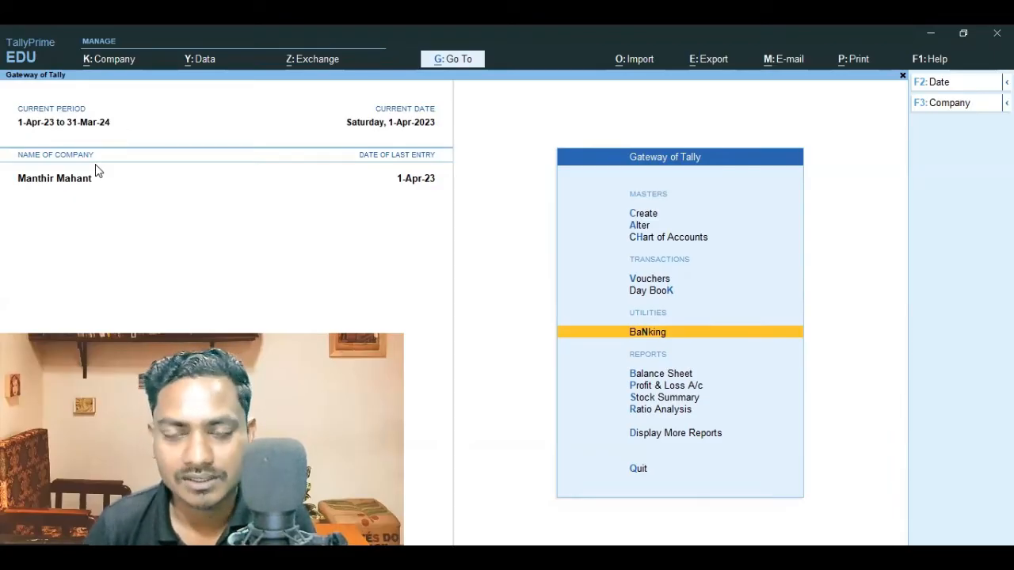
{"action": "key", "text": "Up"}
{"action": "key", "text": "Up"}
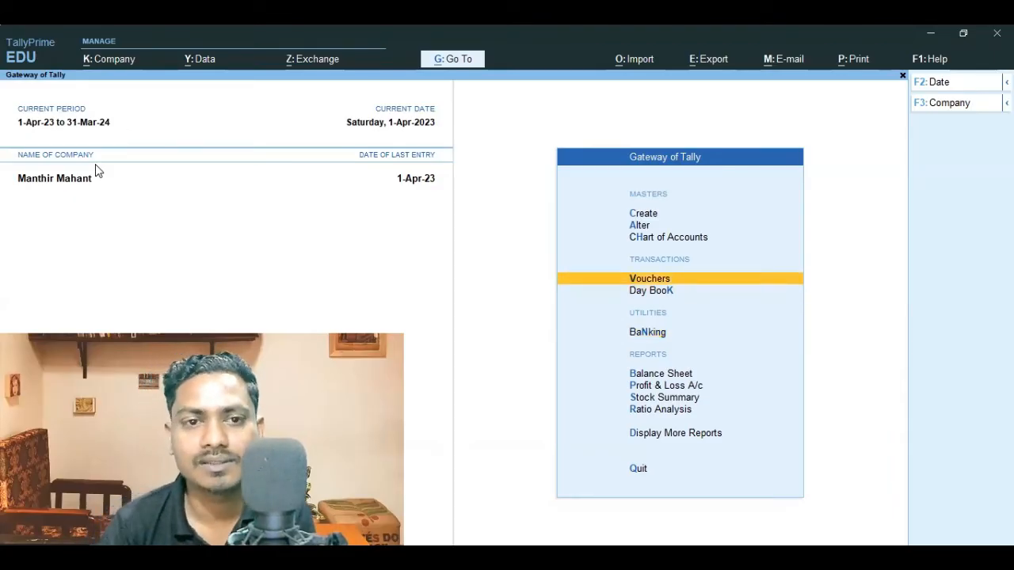
{"action": "key", "text": "Return"}
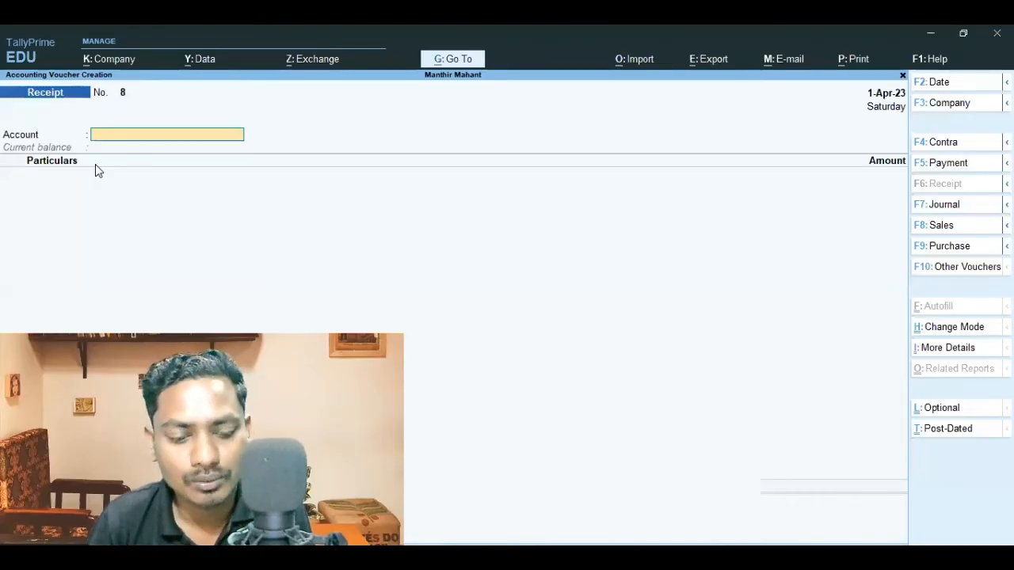
{"action": "type", "text": "C"}
{"action": "key", "text": "Return"}
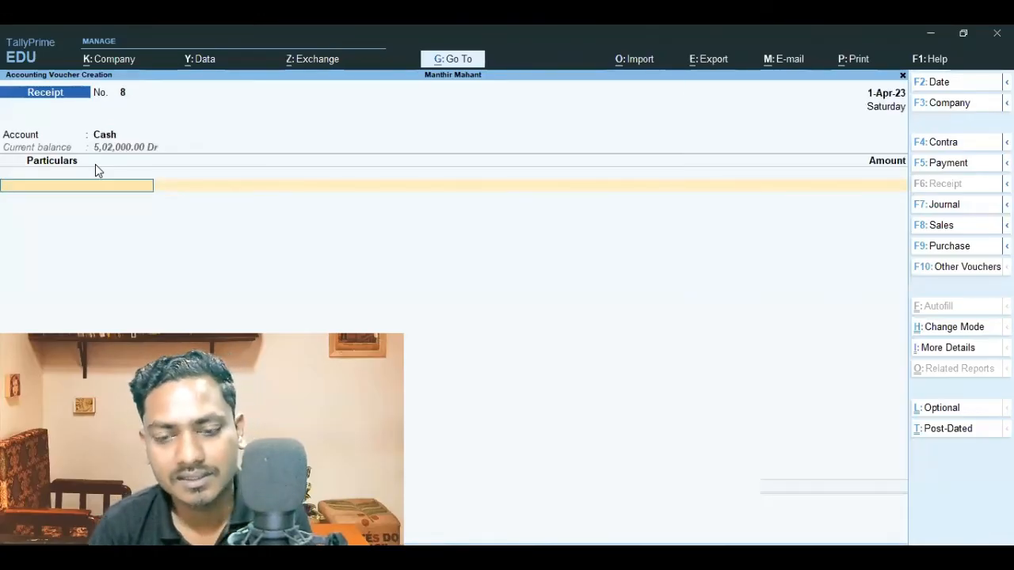
- Enter 2,000 from Gullak Account in the receipt, and leave the voucher without saving
{"action": "type", "text": "G"}
{"action": "key", "text": "Down"}
{"action": "key", "text": "Down"}
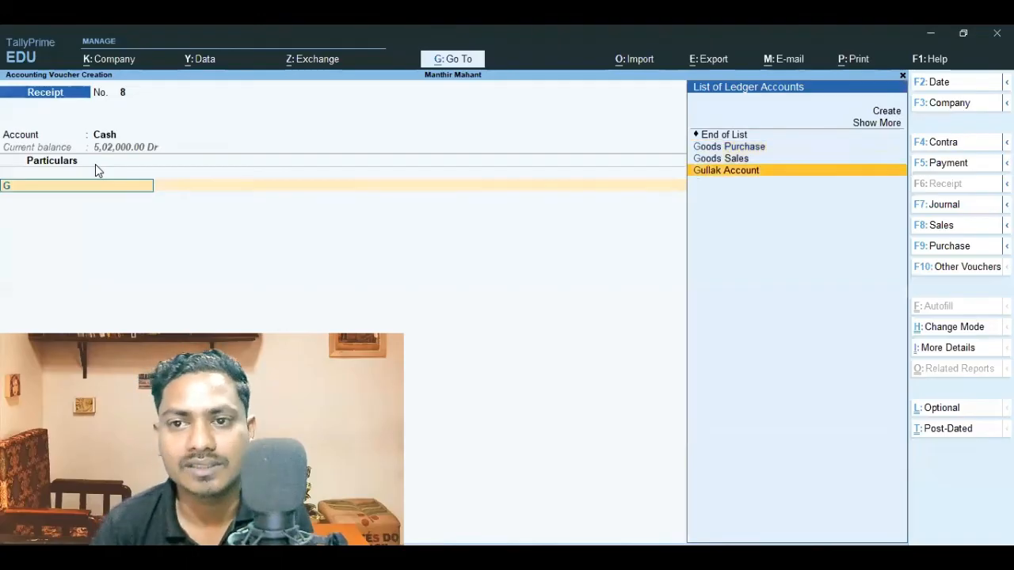
{"action": "key", "text": "Return"}
{"action": "type", "text": "2000"}
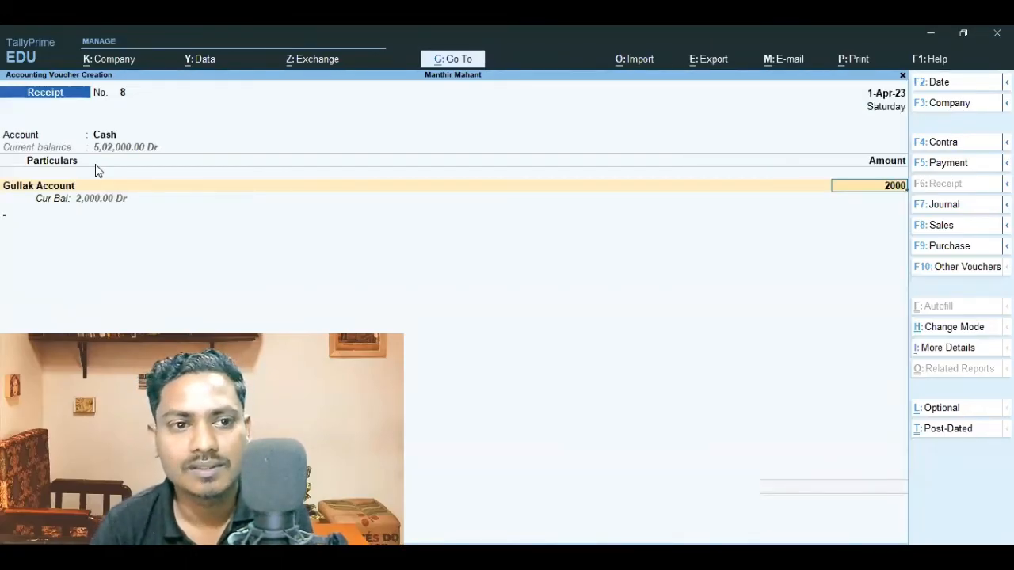
{"action": "key", "text": "Return"}
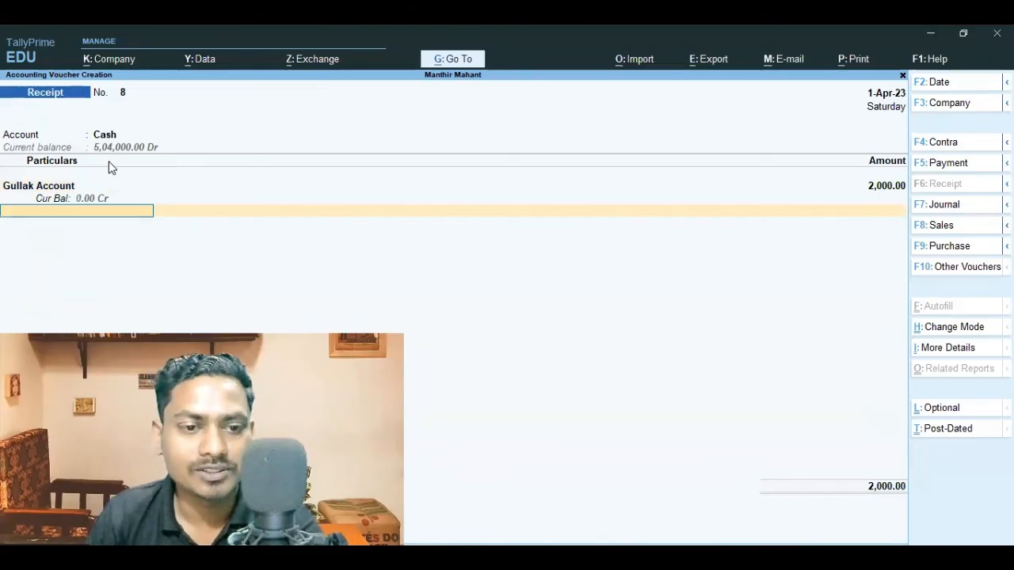
{"action": "key", "text": "Escape"}
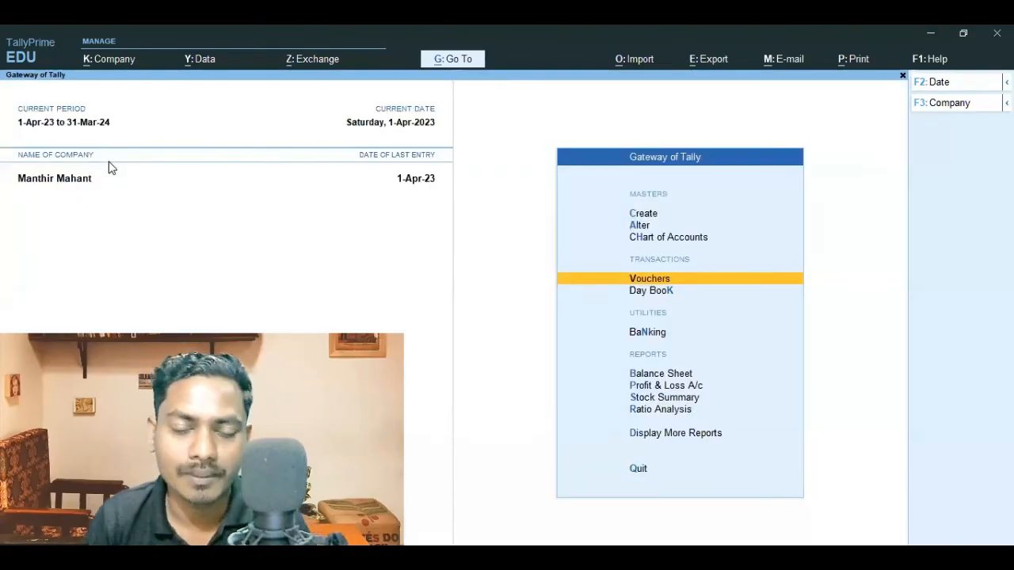